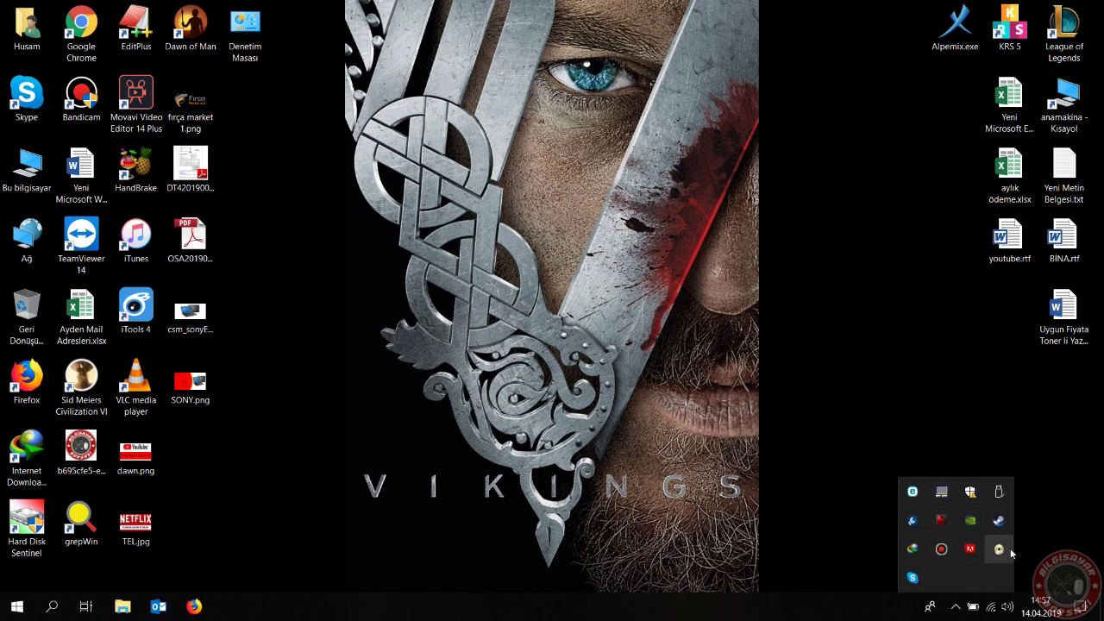
Find msconfig through Windows search and open System Configuration (Sistem Yapılandırması) on the desktop
{"action": "left_click", "coordinate": [619, 474]}
{"action": "left_click", "coordinate": [54, 608]}
{"action": "type", "text": "msconfig"}
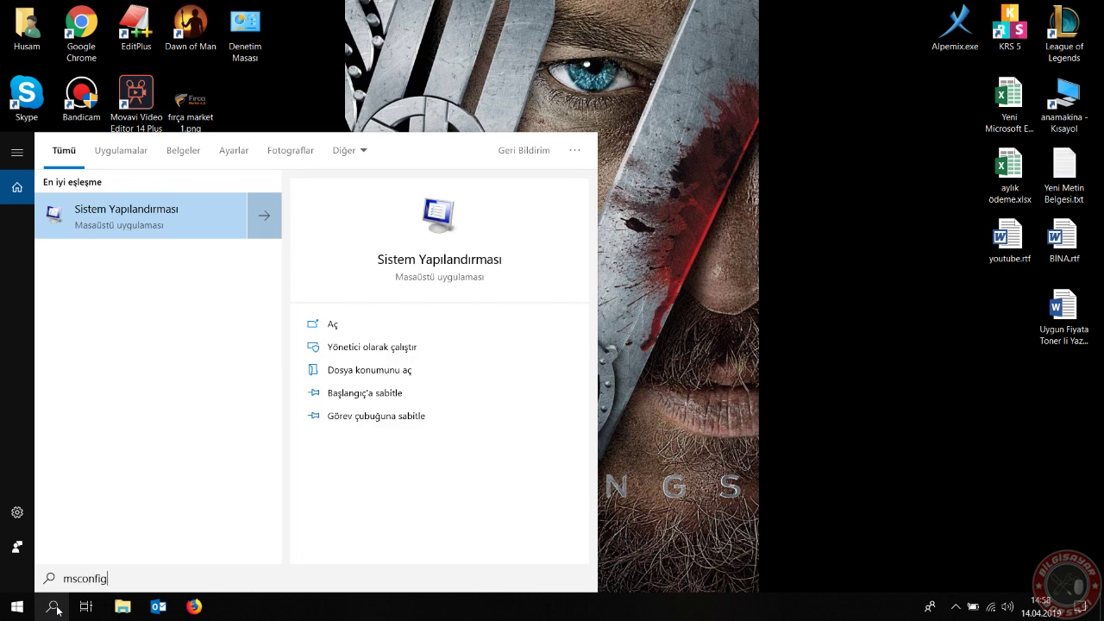
{"action": "key", "text": "Return"}
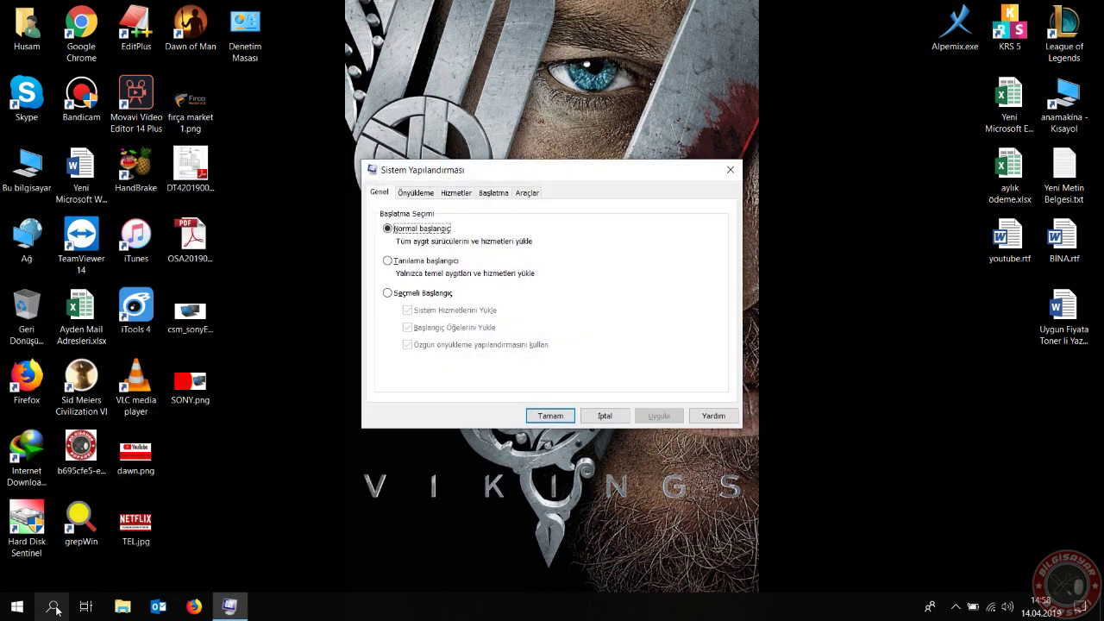
{"action": "left_click_drag", "start_coordinate": [479, 181], "coordinate": [470, 213]}
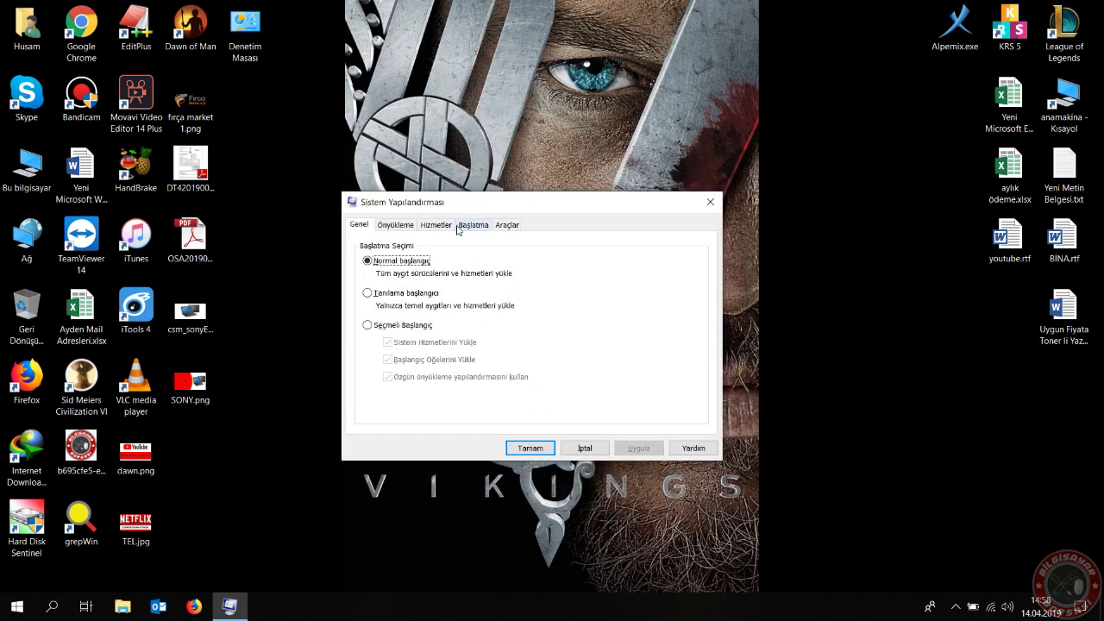
Look through the Genel, Önyükleme, Hizmetler, Başlatma and Araçlar sections of System Configuration, ending on the general startup selection
{"action": "left_click", "coordinate": [395, 225]}
{"action": "left_click", "coordinate": [436, 225]}
{"action": "left_click", "coordinate": [473, 226]}
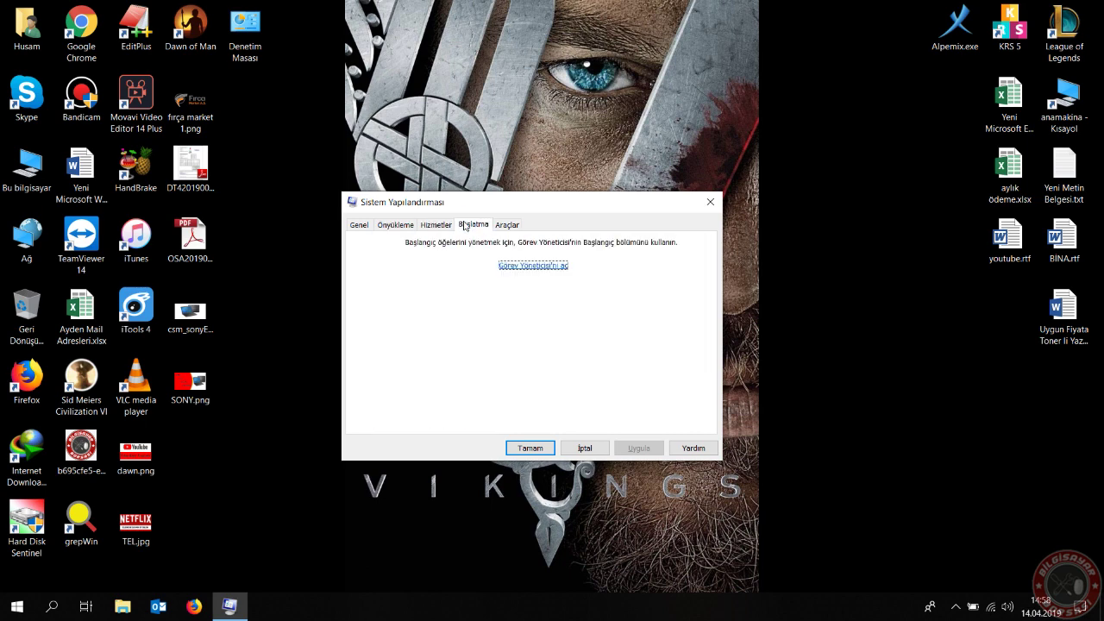
{"action": "left_click", "coordinate": [506, 225]}
{"action": "left_click", "coordinate": [360, 226]}
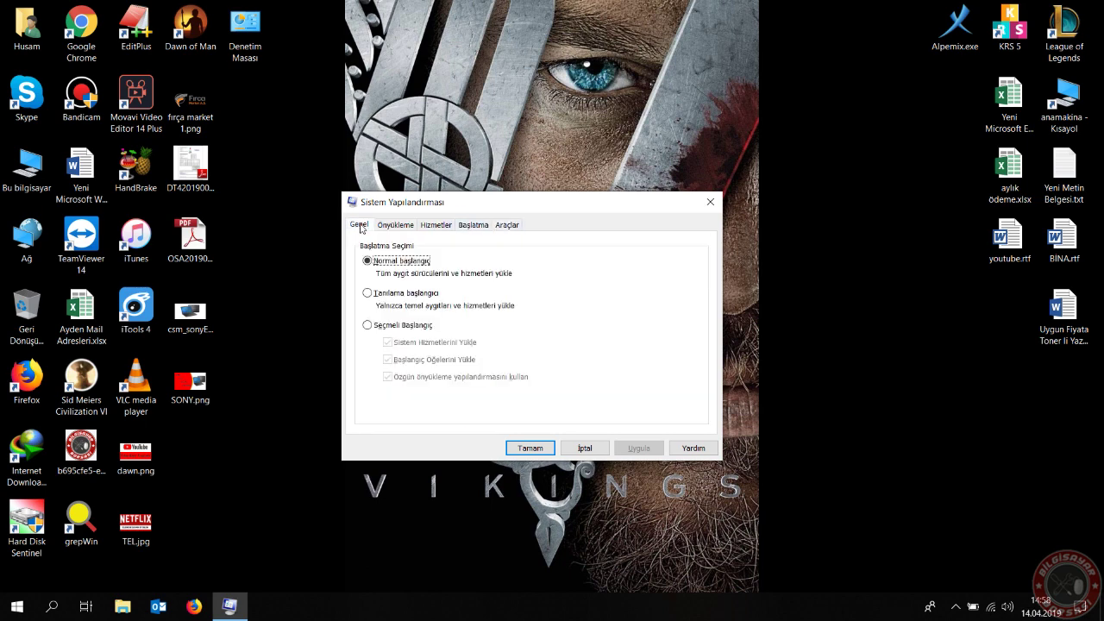
{"action": "left_click", "coordinate": [395, 225]}
{"action": "left_click", "coordinate": [362, 226]}
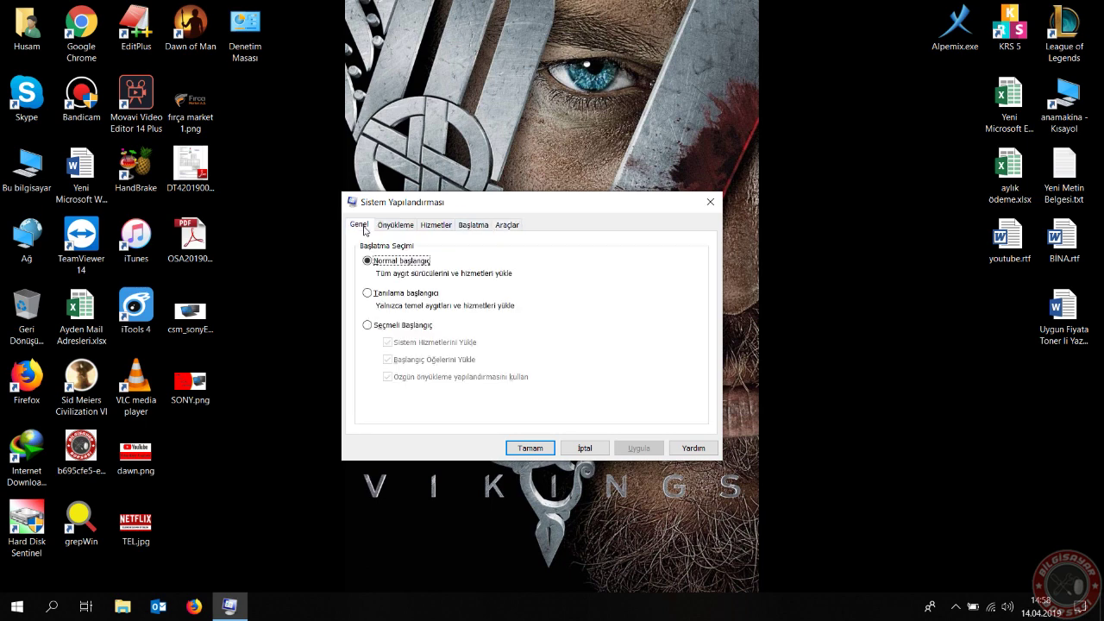
{"action": "left_click", "coordinate": [411, 226]}
{"action": "left_click", "coordinate": [436, 226]}
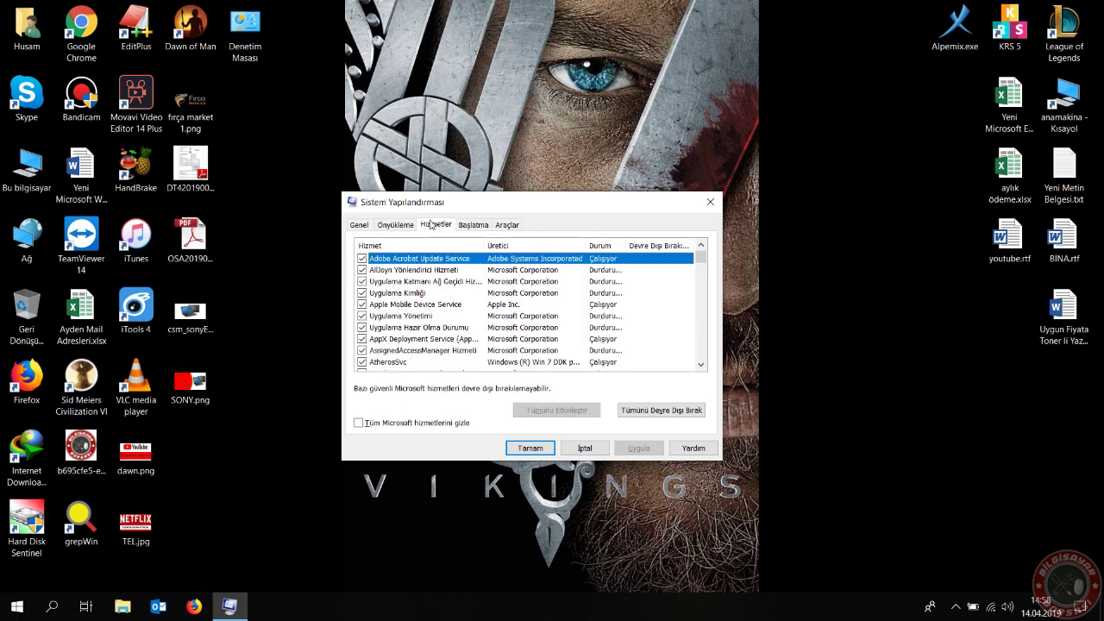
{"action": "left_click", "coordinate": [471, 226]}
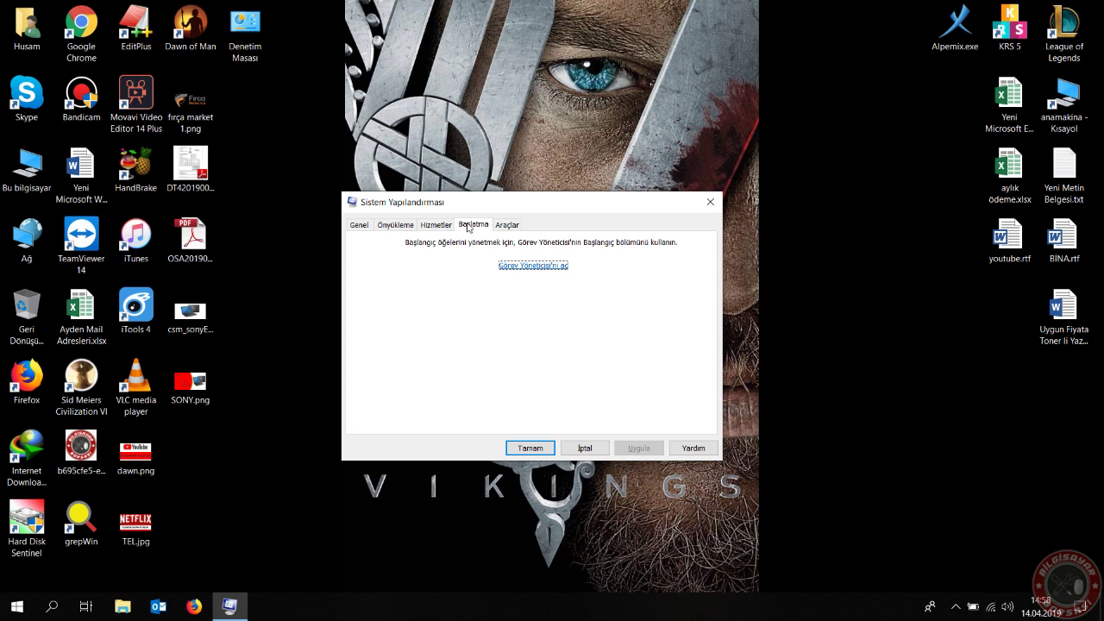
{"action": "left_click", "coordinate": [359, 228]}
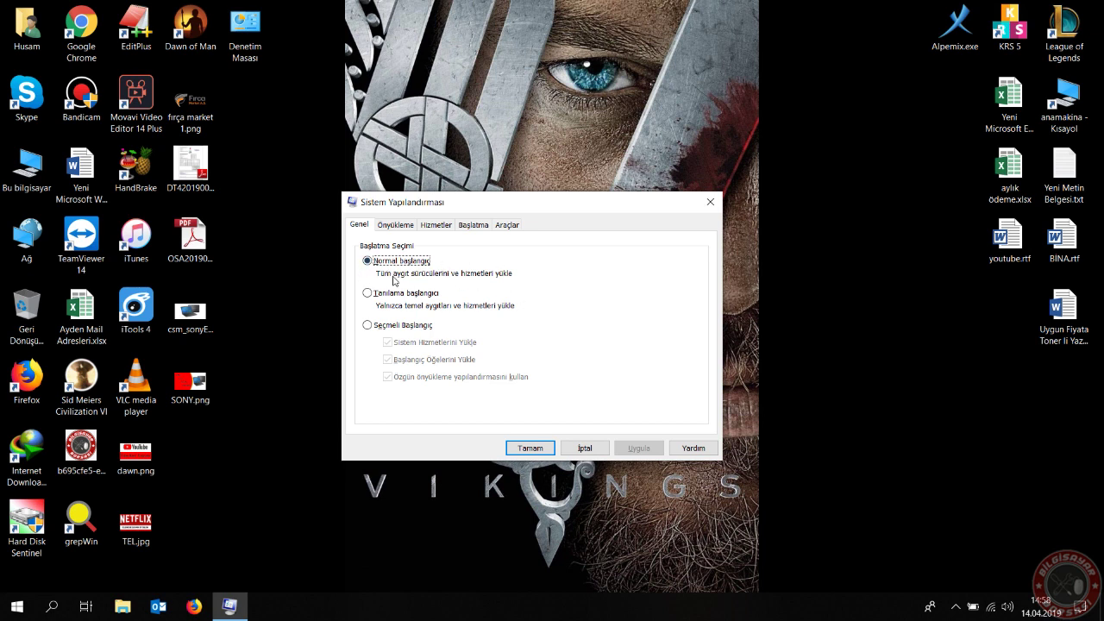
Edit the boot timeout (Zaman aşımı) in the Önyükleme settings
{"action": "left_click", "coordinate": [400, 225]}
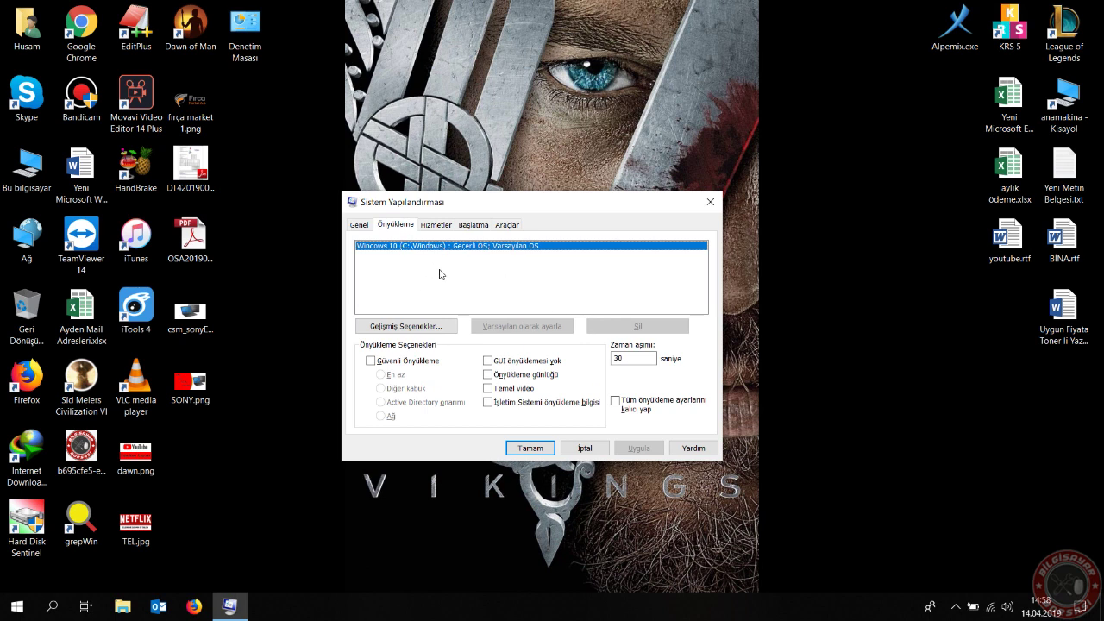
{"action": "left_click", "coordinate": [641, 358]}
Review the services list in System Configuration and disable Adobe Acrobat Update Service
{"action": "left_click", "coordinate": [433, 225]}
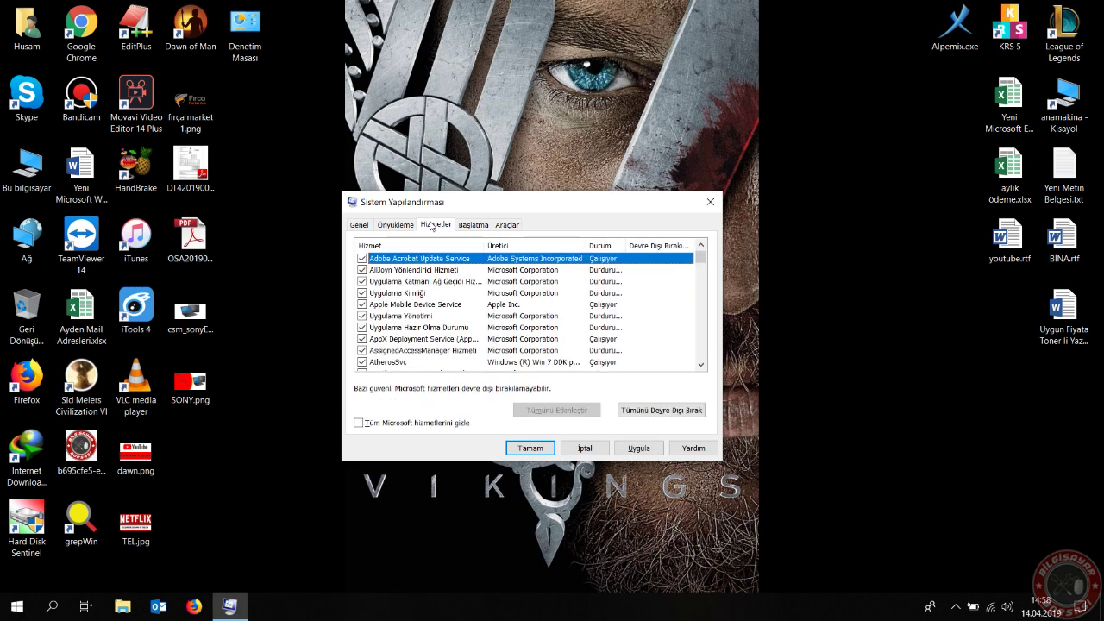
{"action": "scroll", "coordinate": [460, 319], "scroll_direction": "down", "scroll_amount": 5}
{"action": "scroll", "coordinate": [461, 335], "scroll_direction": "down", "scroll_amount": 8}
{"action": "left_click_drag", "start_coordinate": [701, 299], "coordinate": [703, 261]}
{"action": "left_click", "coordinate": [362, 259]}
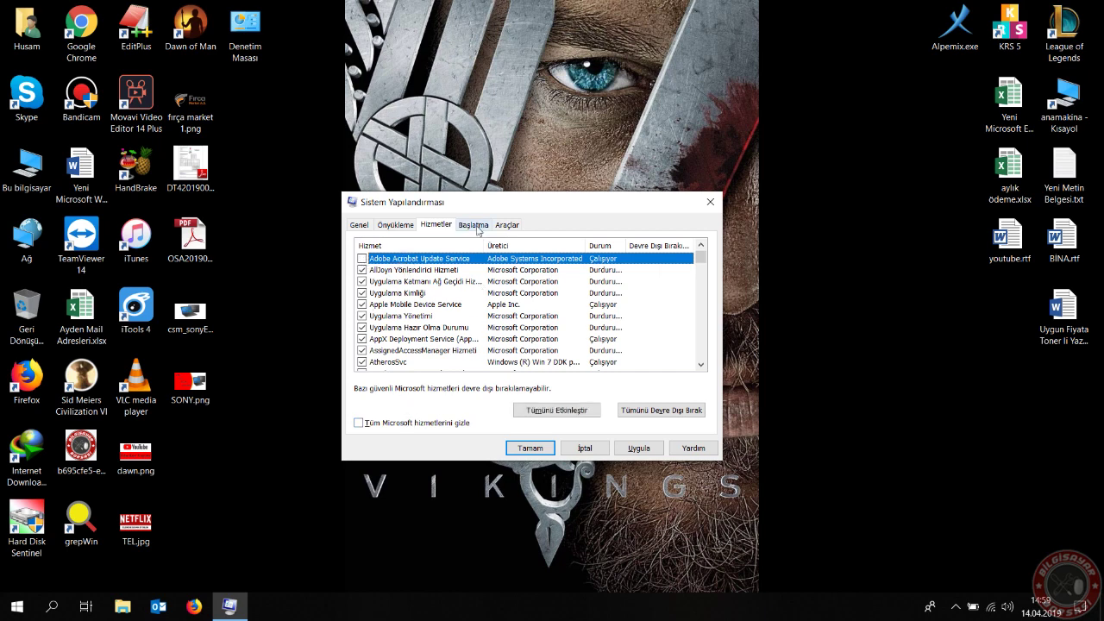
Open Task Manager's startup list from System Configuration and review the startup programs along with the hidden tray programs
{"action": "left_click", "coordinate": [474, 225]}
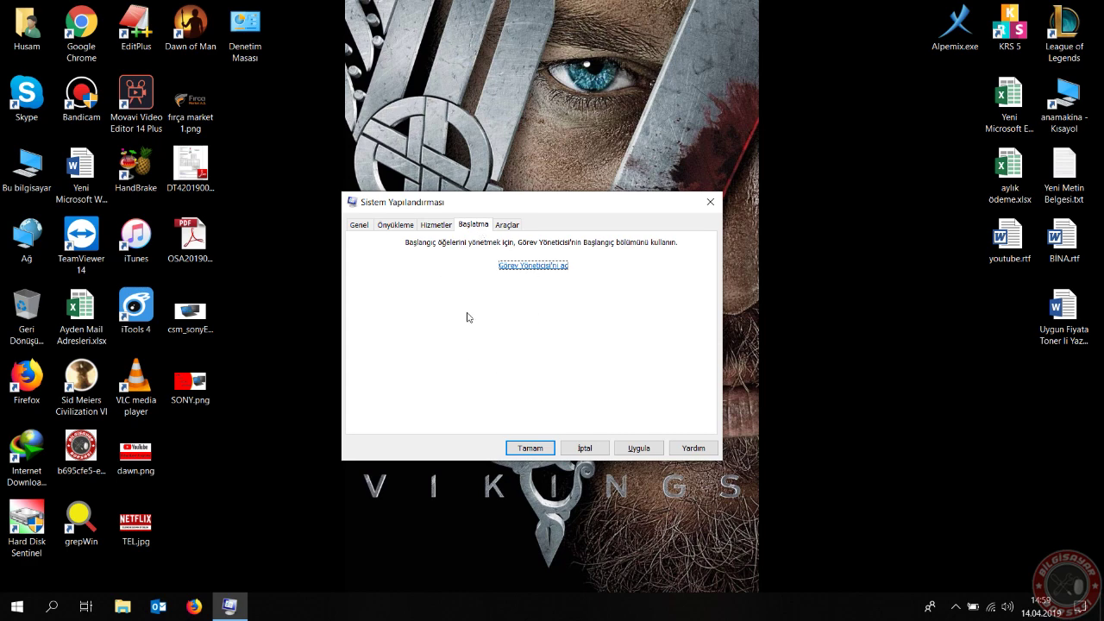
{"action": "left_click", "coordinate": [522, 269]}
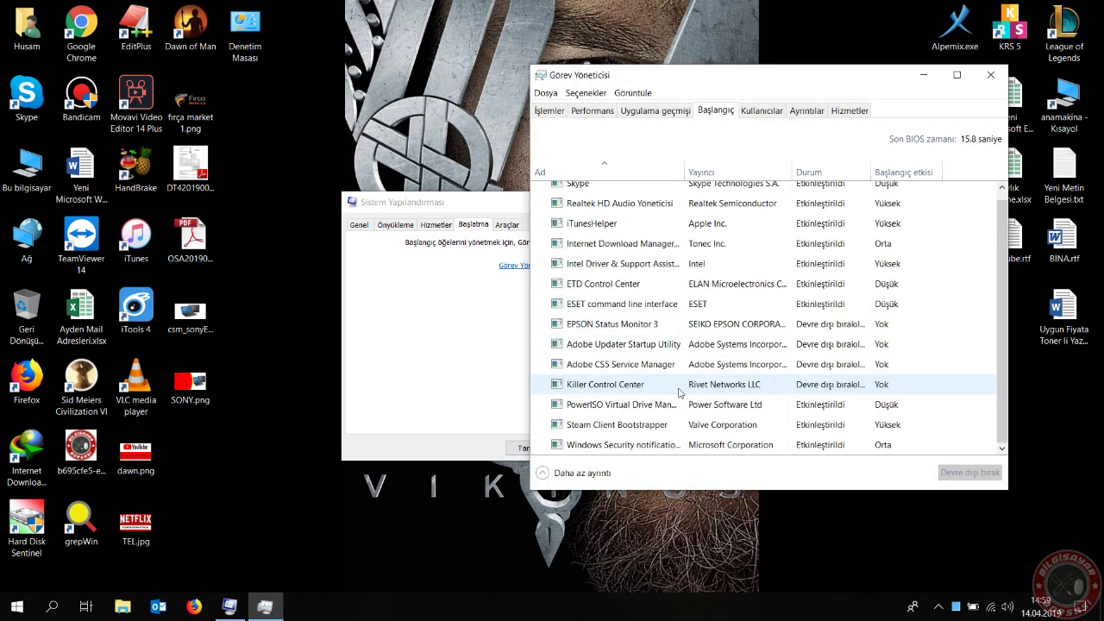
{"action": "left_click", "coordinate": [955, 606]}
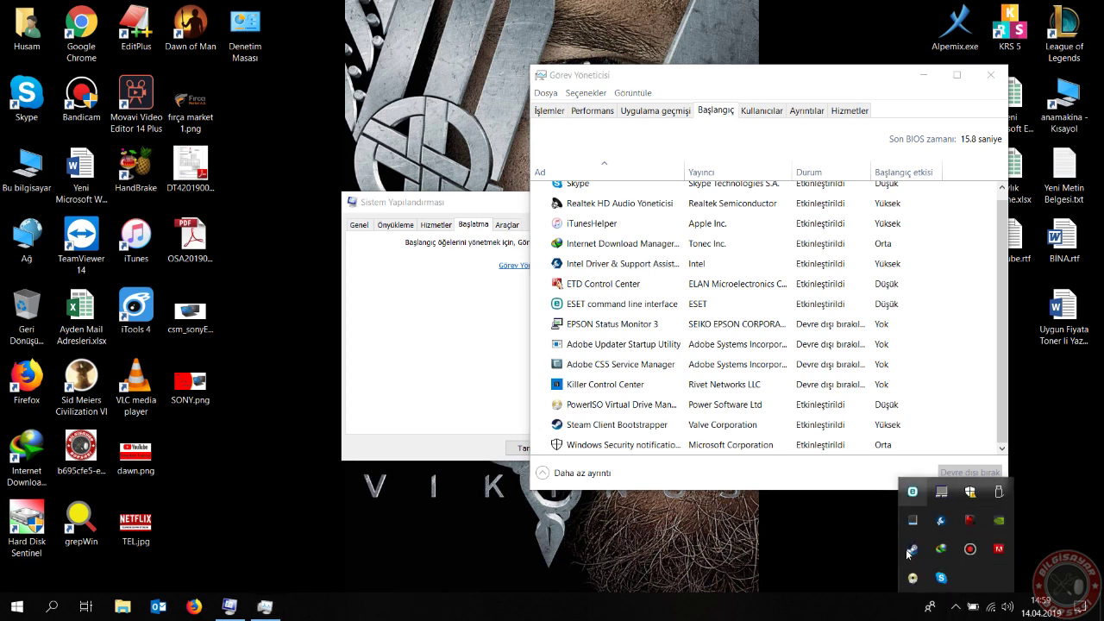
{"action": "left_click", "coordinate": [719, 477]}
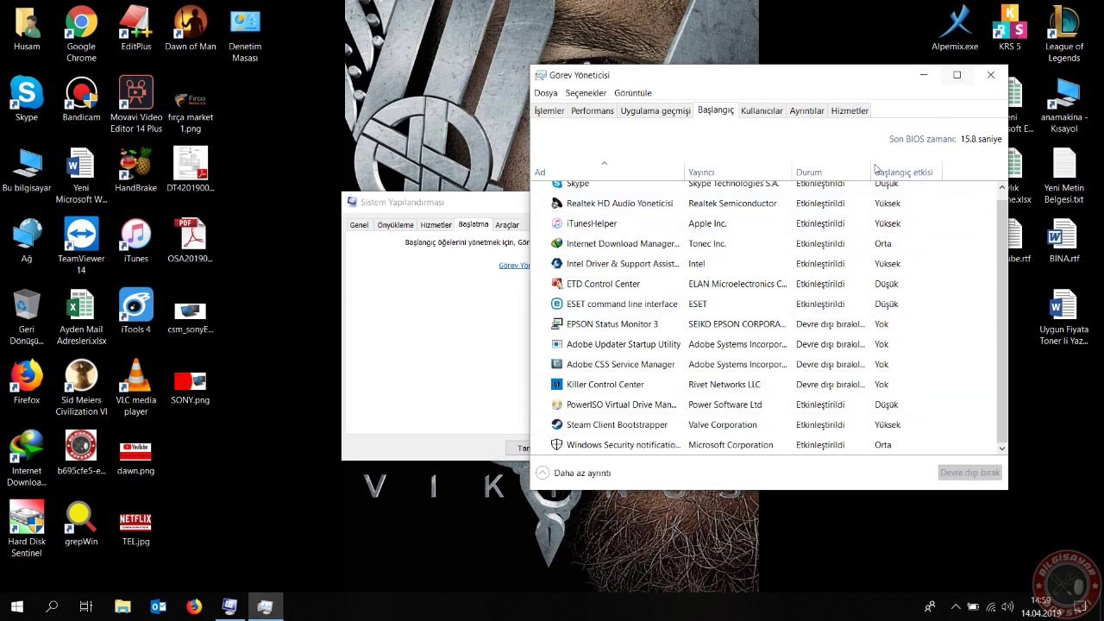
{"action": "scroll", "coordinate": [707, 350], "scroll_direction": "up", "scroll_amount": 1}
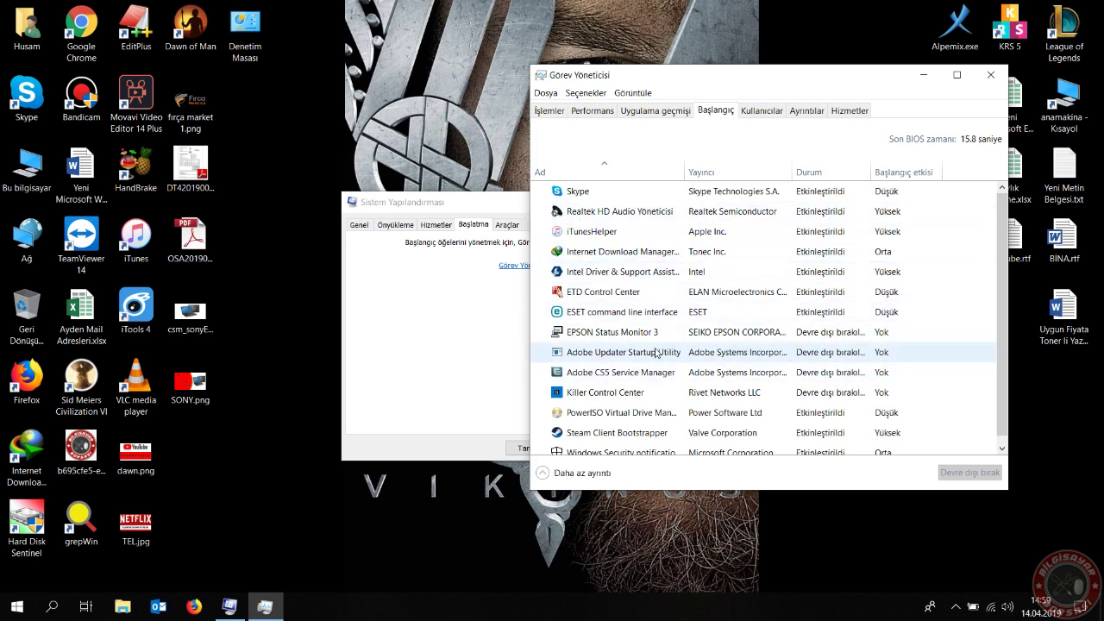
{"action": "scroll", "coordinate": [655, 352], "scroll_direction": "down", "scroll_amount": 1}
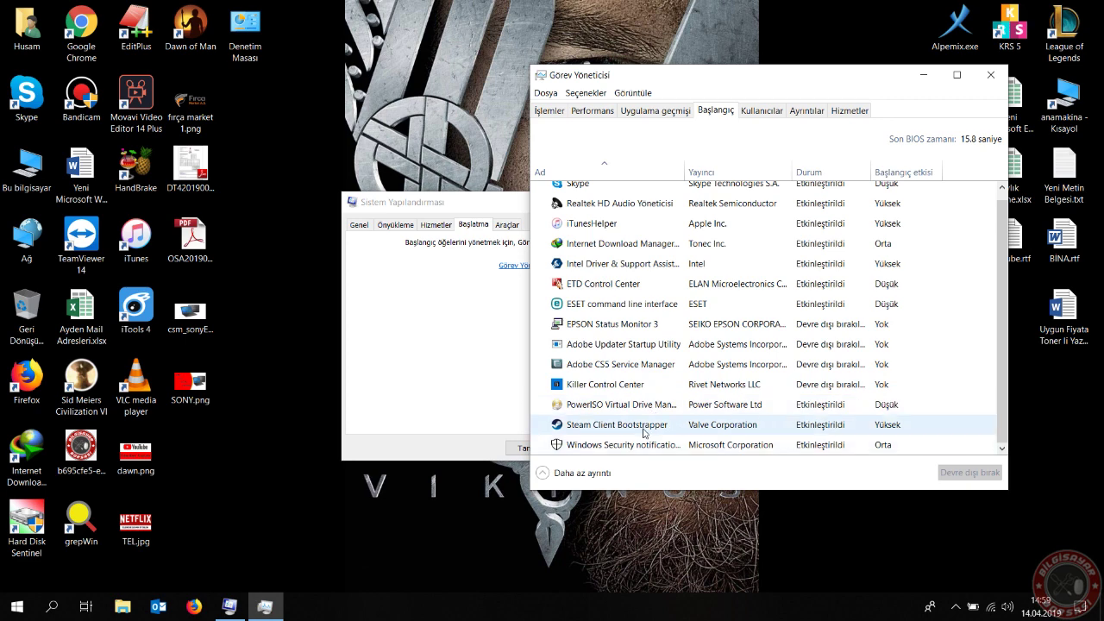
{"action": "scroll", "coordinate": [680, 452], "scroll_direction": "up", "scroll_amount": 1}
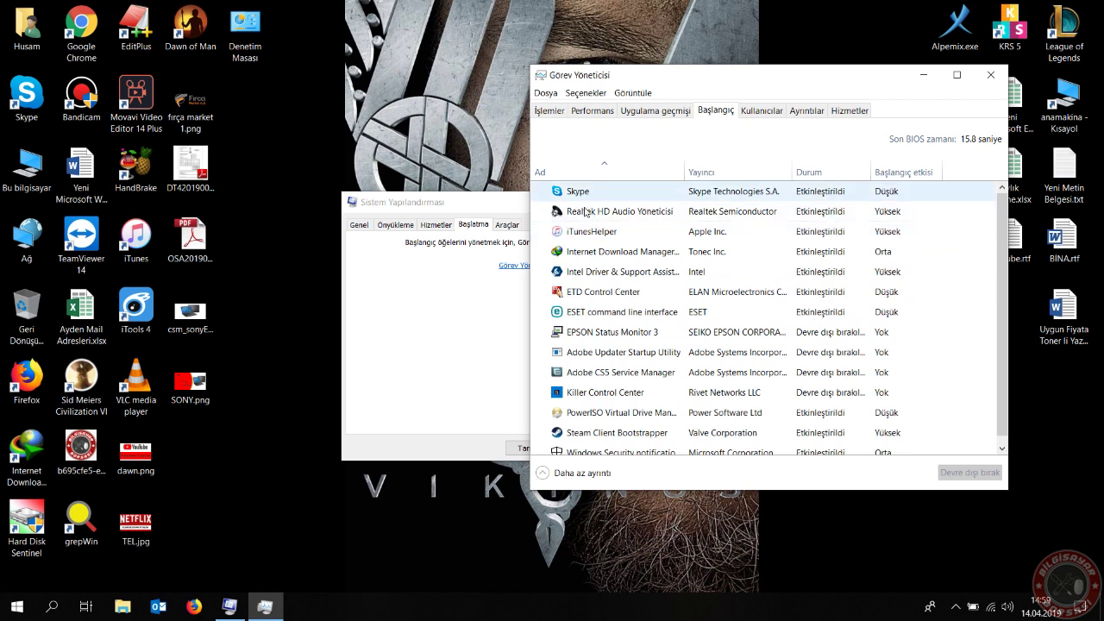
Disable iTunesHelper in the startup programs list and check the programs running in the hidden tray
{"action": "left_click", "coordinate": [636, 232]}
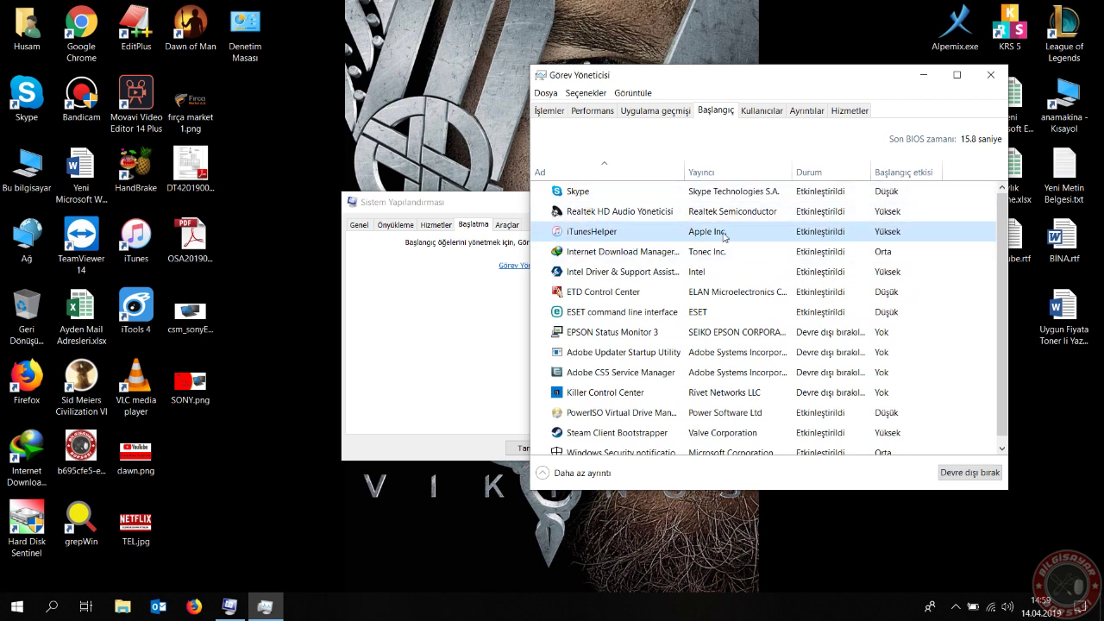
{"action": "right_click", "coordinate": [597, 234]}
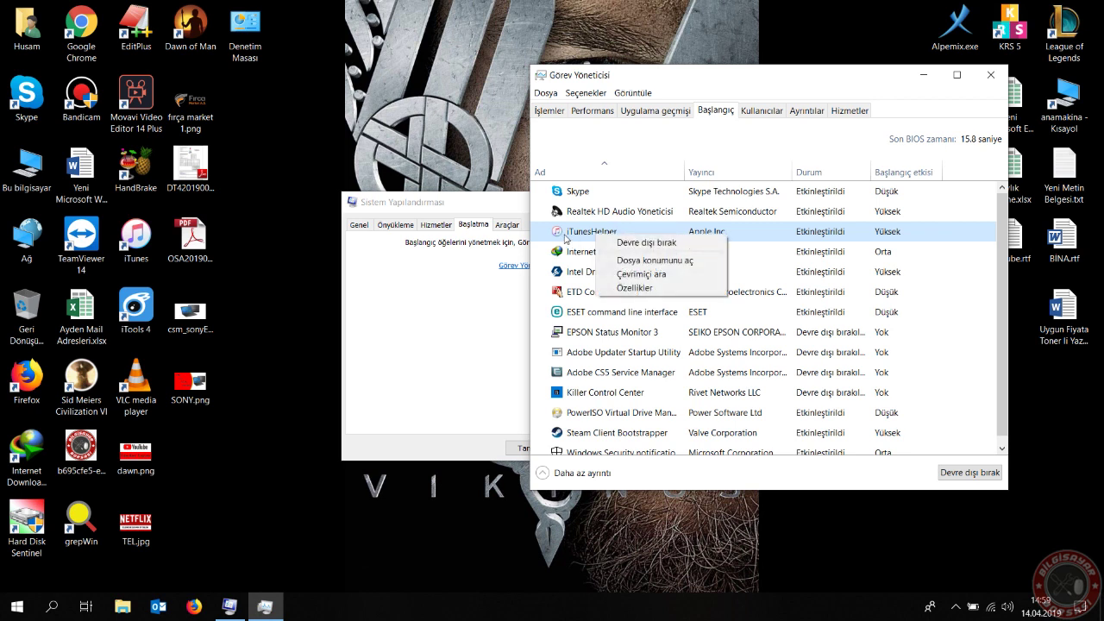
{"action": "left_click", "coordinate": [675, 250]}
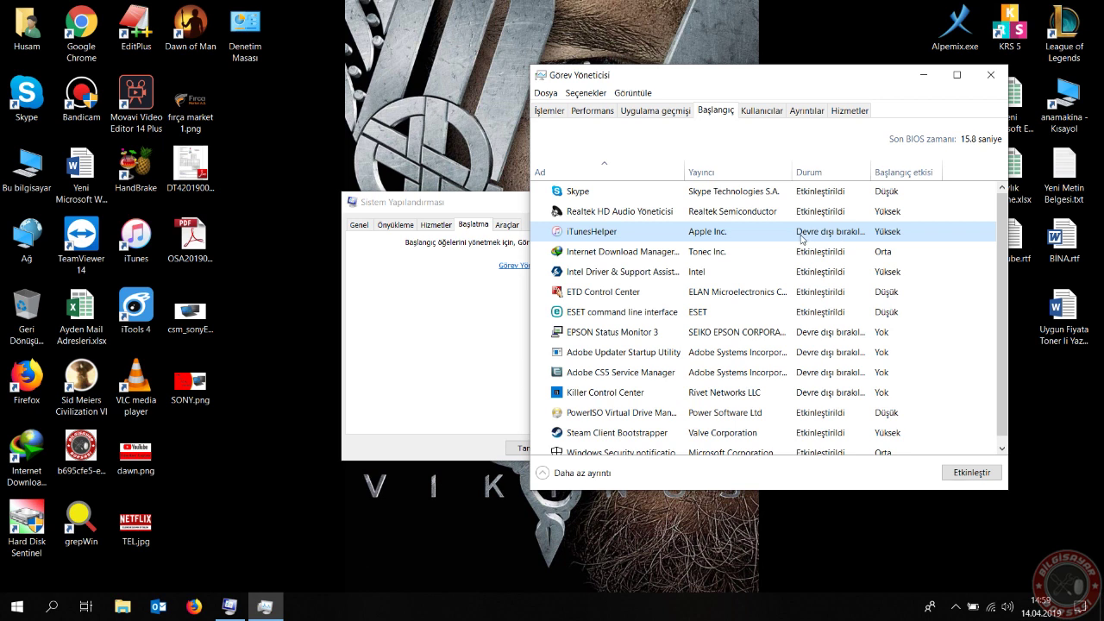
{"action": "left_click", "coordinate": [955, 606]}
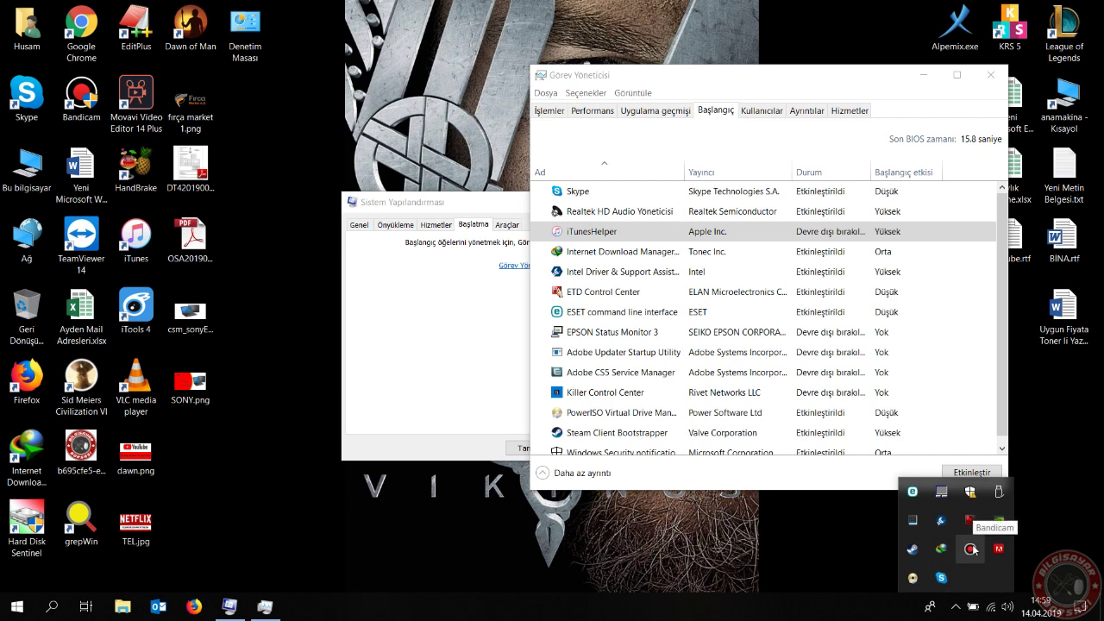
{"action": "left_click", "coordinate": [747, 571]}
Confirm the System Configuration changes without restarting the computer, and close Task Manager
{"action": "left_click", "coordinate": [502, 412]}
{"action": "left_click", "coordinate": [541, 456]}
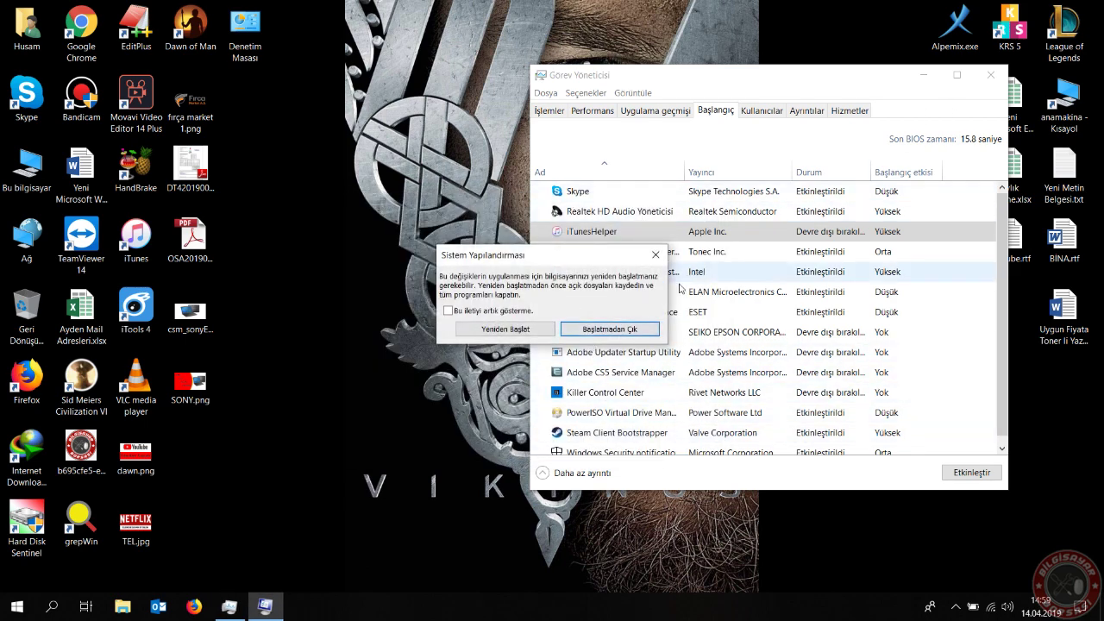
{"action": "left_click", "coordinate": [655, 255]}
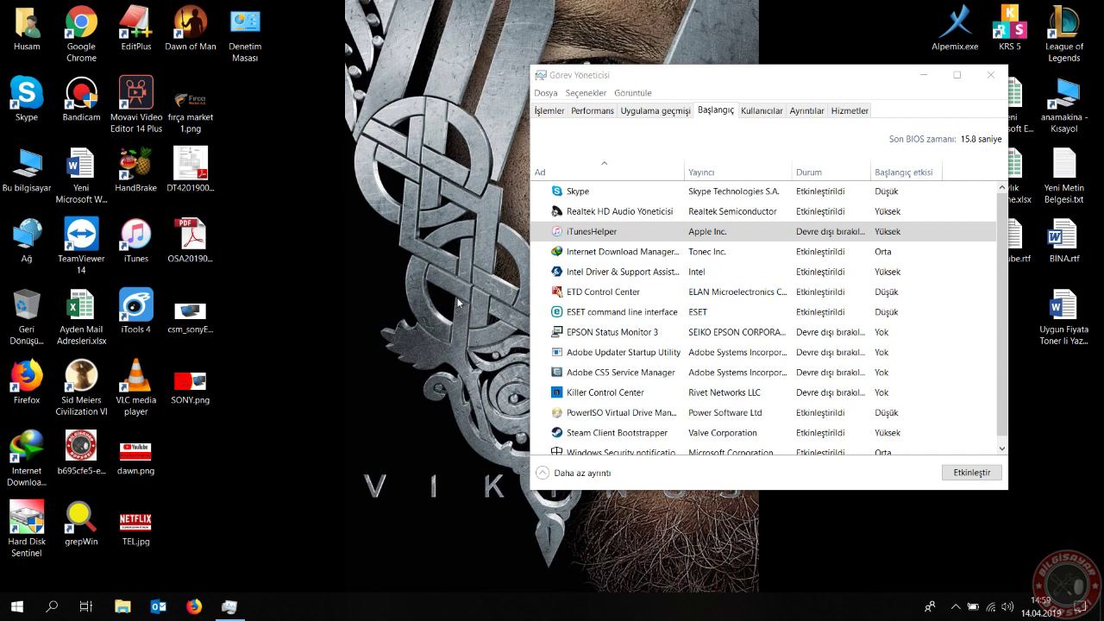
{"action": "left_click", "coordinate": [991, 75]}
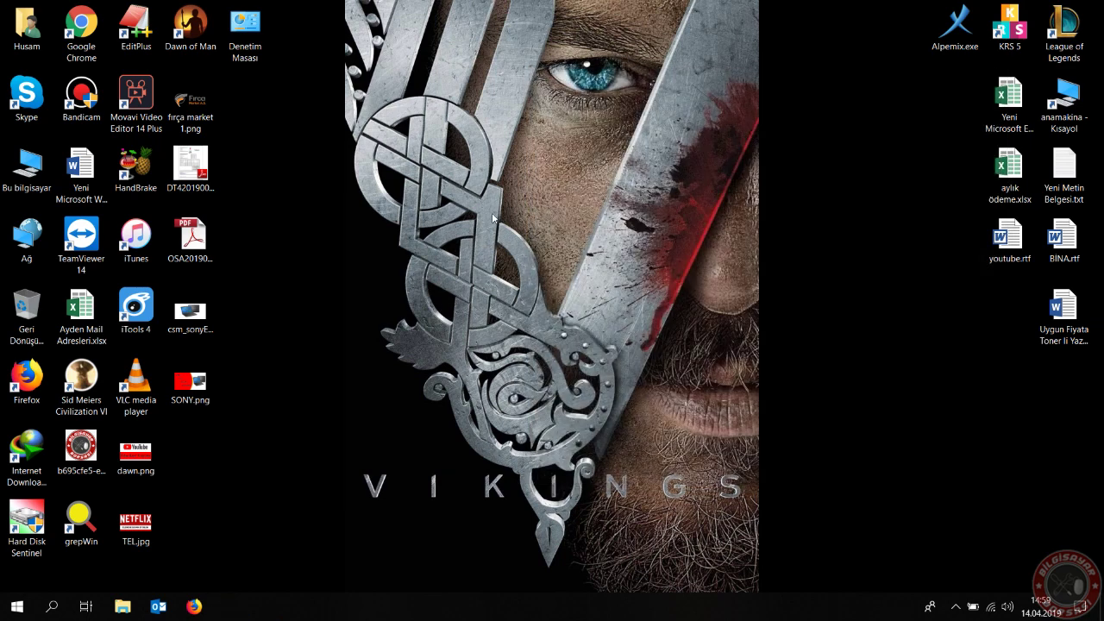
Open Performance Options (Performans Seçenekleri) through This PC's properties and the advanced system settings
{"action": "mouse_move", "coordinate": [484, 6]}
{"action": "right_click", "coordinate": [26, 184]}
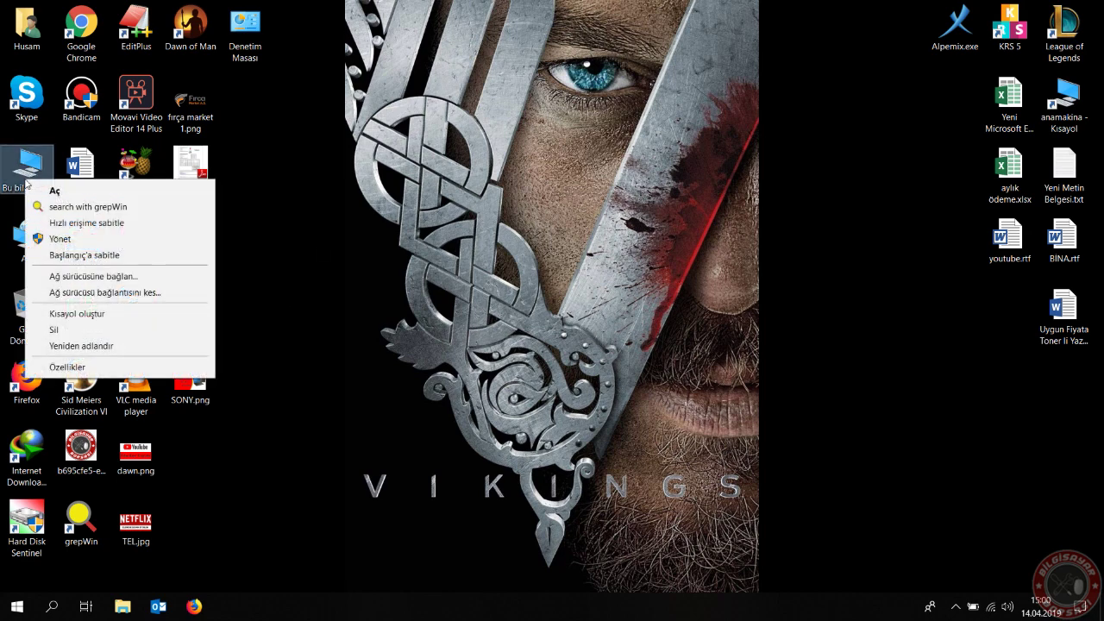
{"action": "left_click", "coordinate": [93, 371]}
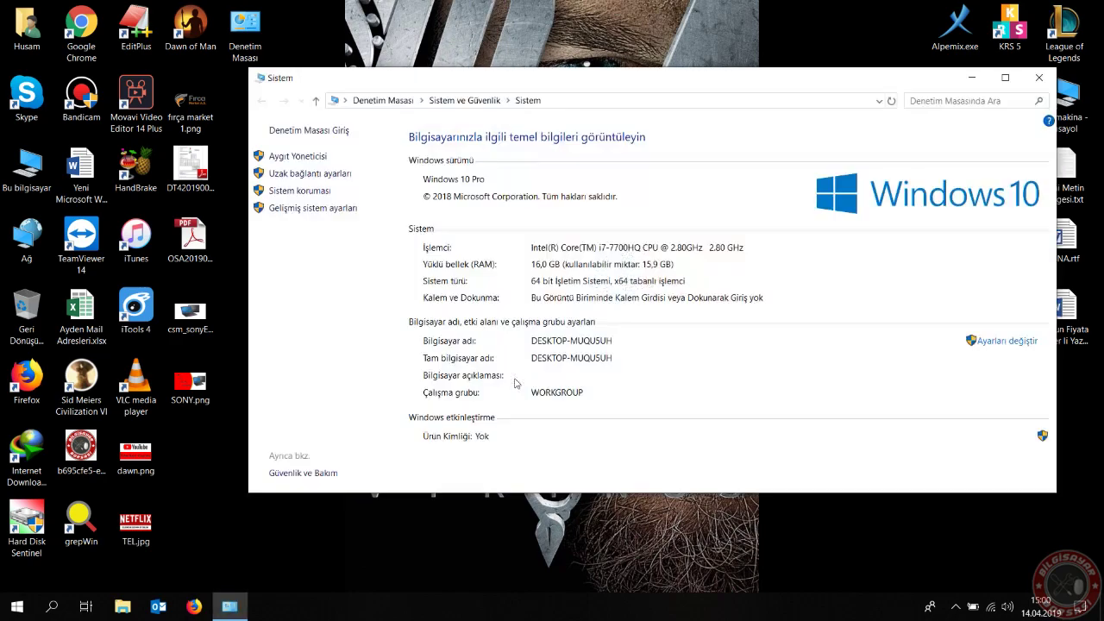
{"action": "left_click", "coordinate": [303, 217]}
{"action": "left_click_drag", "start_coordinate": [202, 49], "coordinate": [664, 147]}
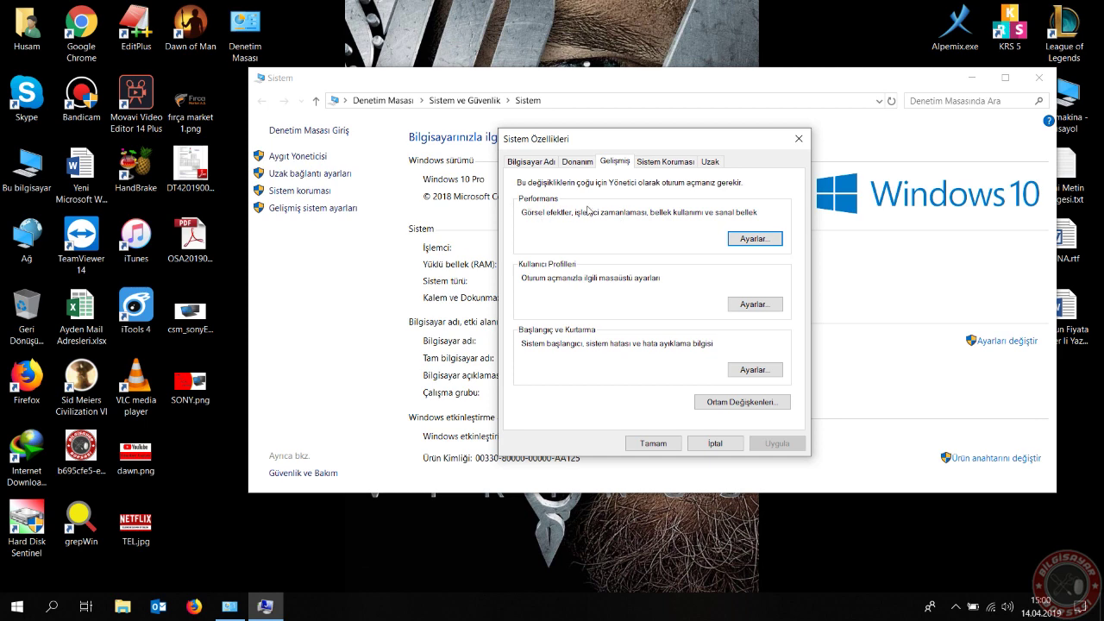
{"action": "left_click", "coordinate": [765, 240]}
{"action": "left_click_drag", "start_coordinate": [634, 145], "coordinate": [423, 87]}
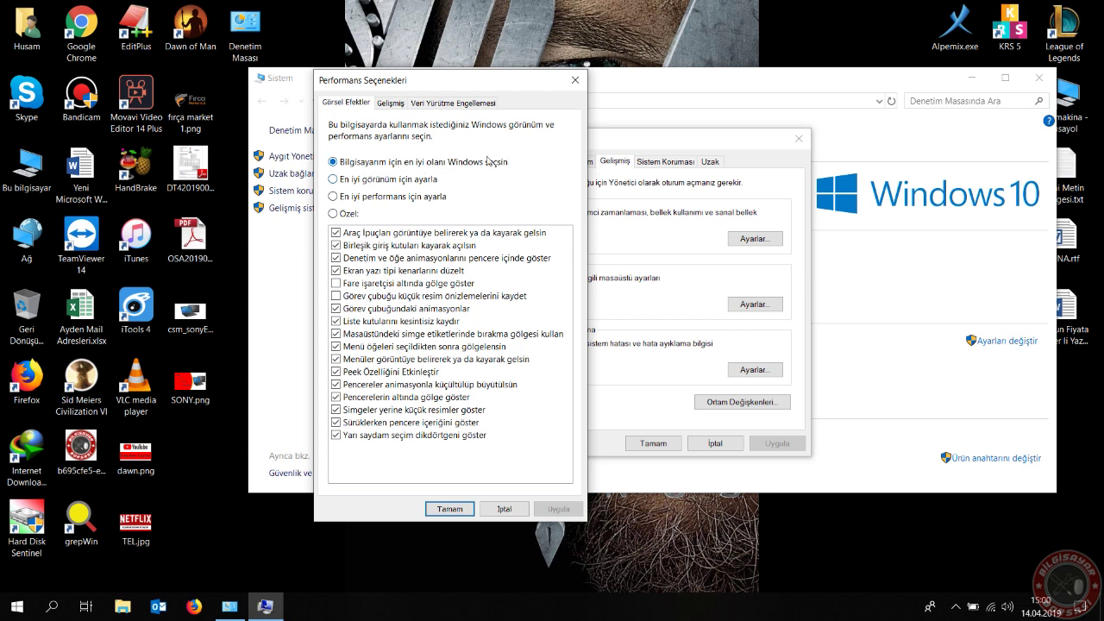
Set the visual effects to "En iyi performans için ayarla" and apply the change
{"action": "left_click", "coordinate": [333, 180]}
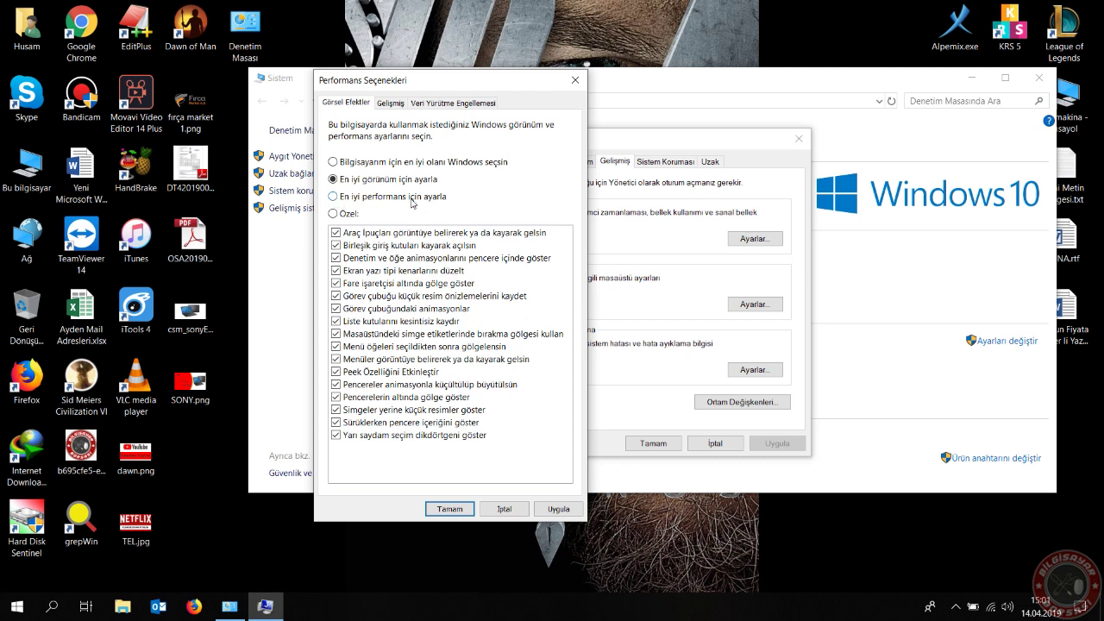
{"action": "left_click", "coordinate": [347, 204]}
{"action": "left_click", "coordinate": [559, 509]}
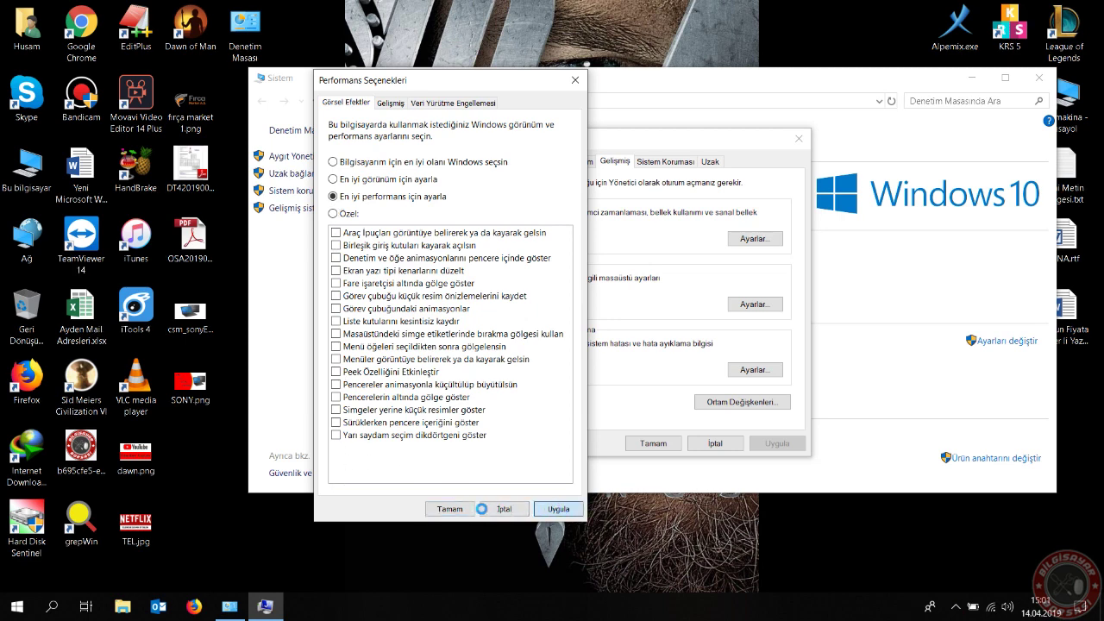
{"action": "left_click", "coordinate": [451, 509]}
{"action": "mouse_move", "coordinate": [545, 7]}
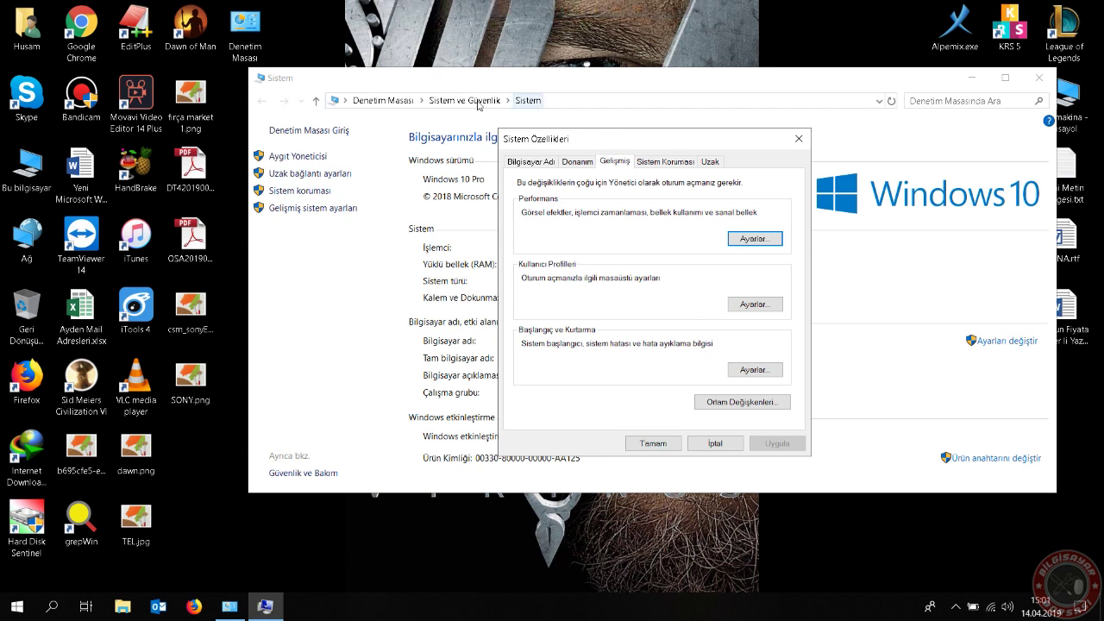
Reopen Performans Seçenekleri from the performance section of Sistem Özellikleri
{"action": "left_click_drag", "start_coordinate": [671, 139], "coordinate": [532, 109]}
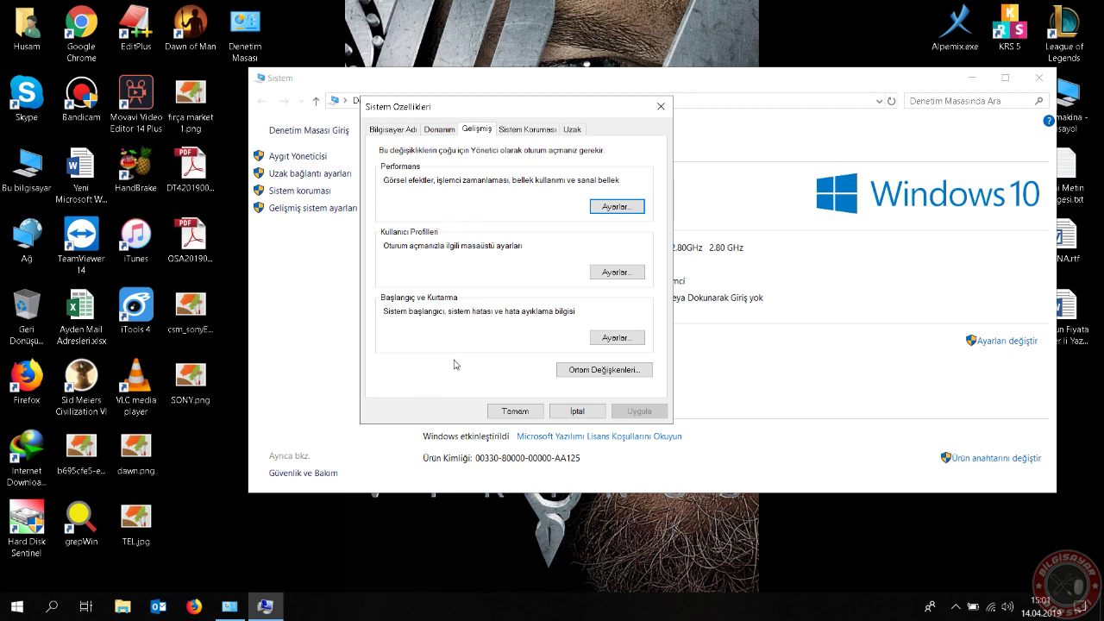
{"action": "left_click", "coordinate": [615, 208]}
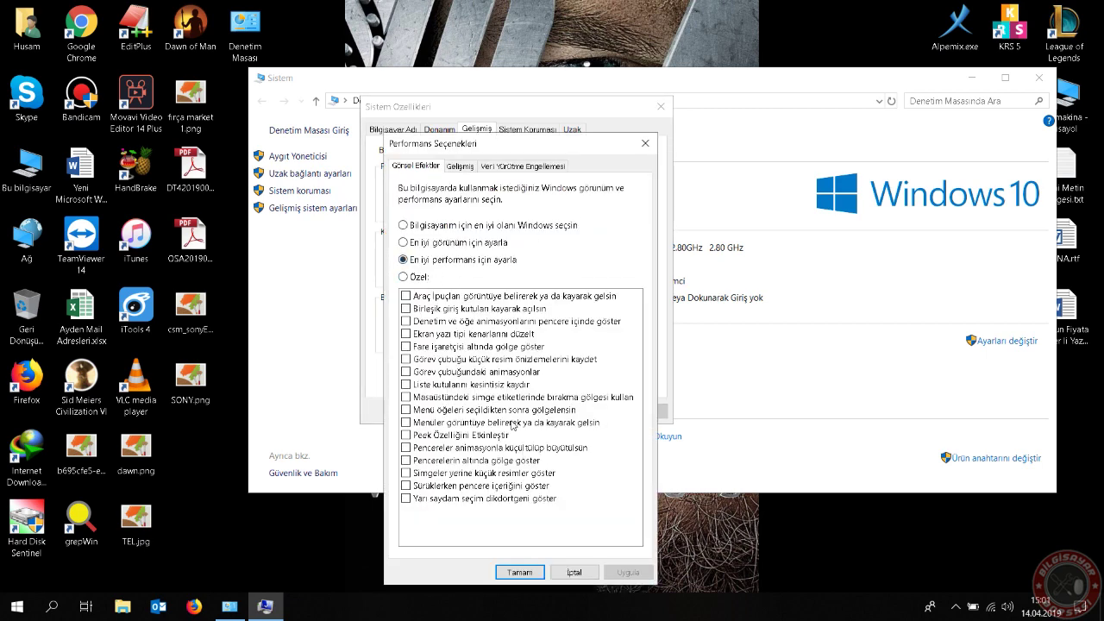
{"action": "left_click_drag", "start_coordinate": [518, 146], "coordinate": [645, 88]}
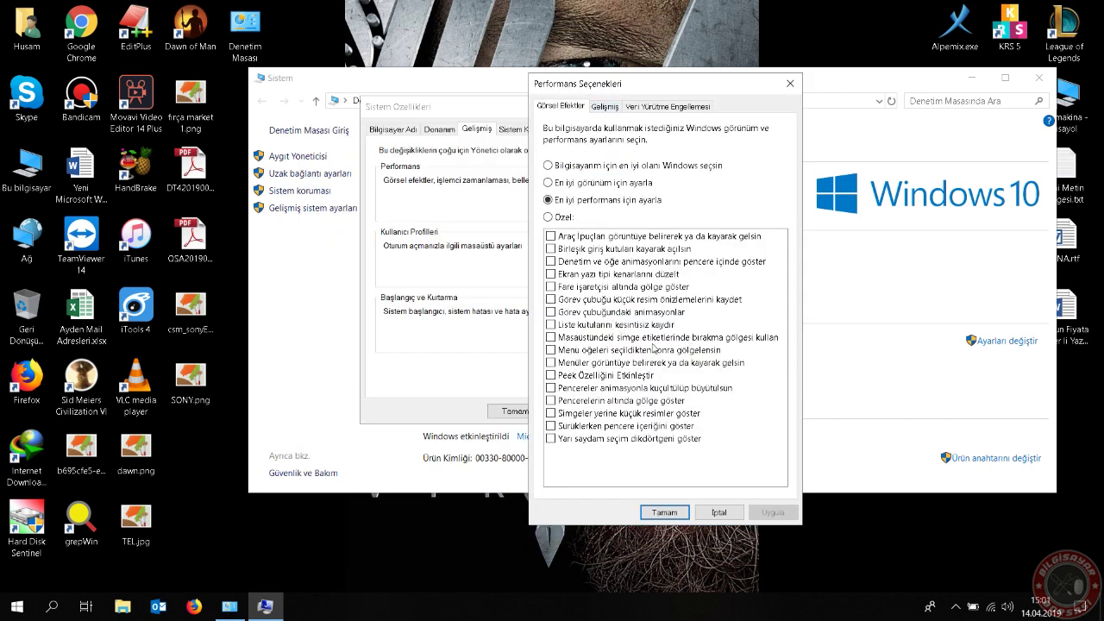
Enable "Masaüstündeki simge etiketlerinde bırakma gölgesi kullan" and "Ekran yazı tipi kenarlarını düzelt", applying each change
{"action": "left_click", "coordinate": [551, 338]}
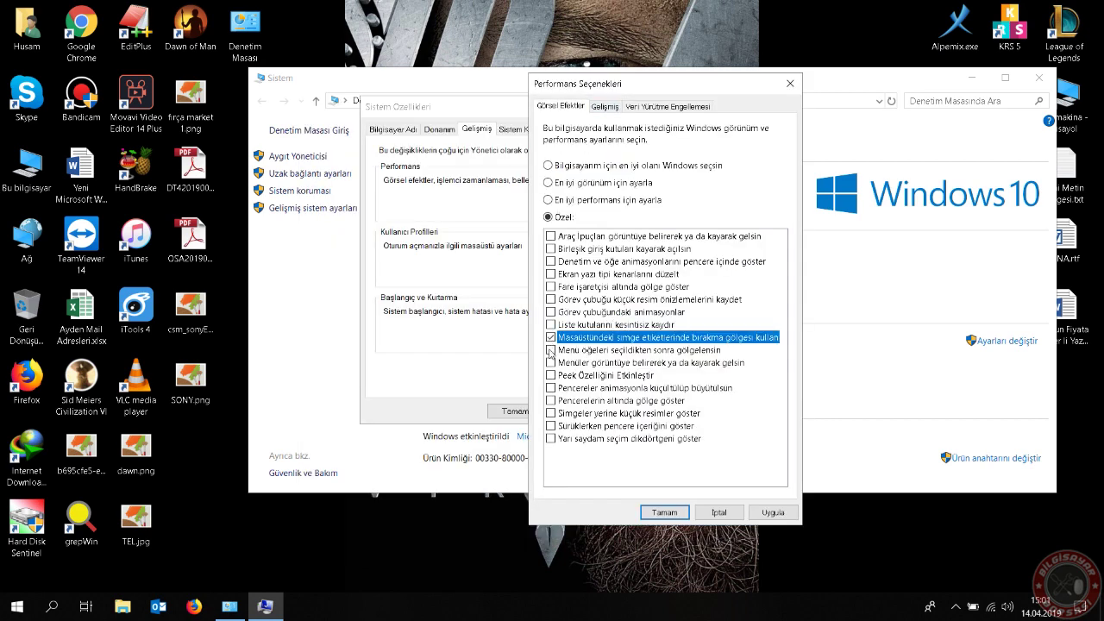
{"action": "left_click", "coordinate": [772, 513]}
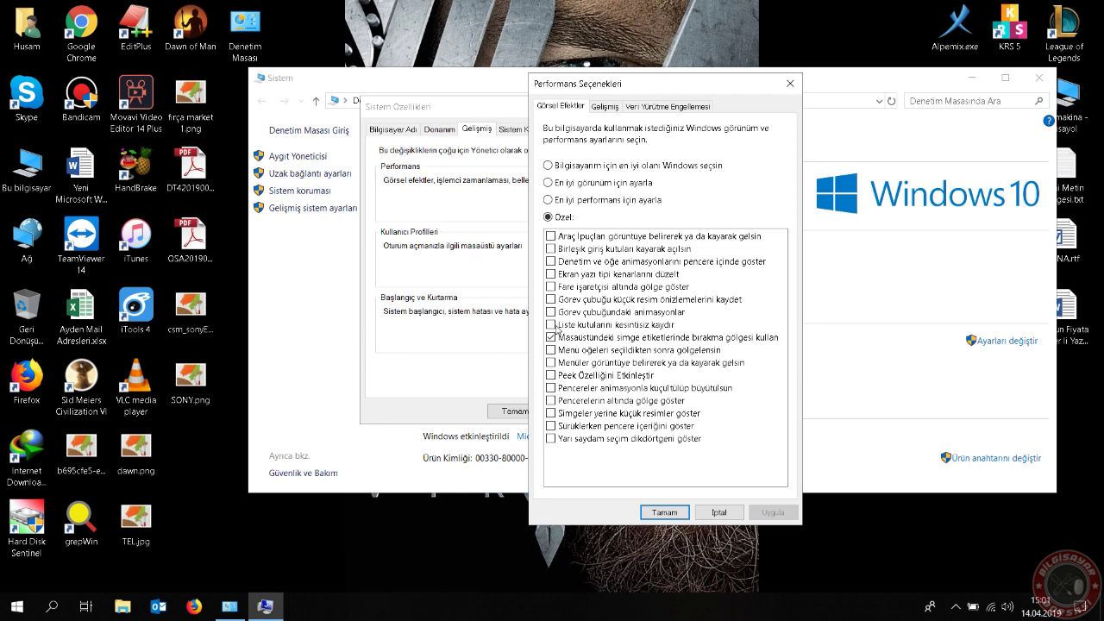
{"action": "left_click", "coordinate": [550, 274]}
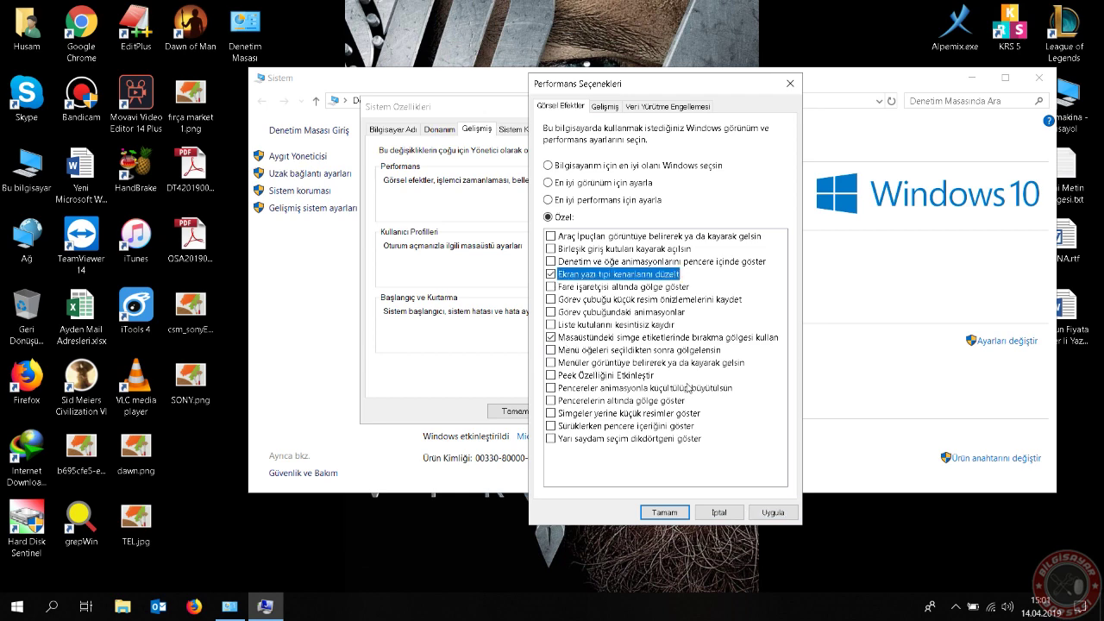
{"action": "left_click", "coordinate": [772, 512]}
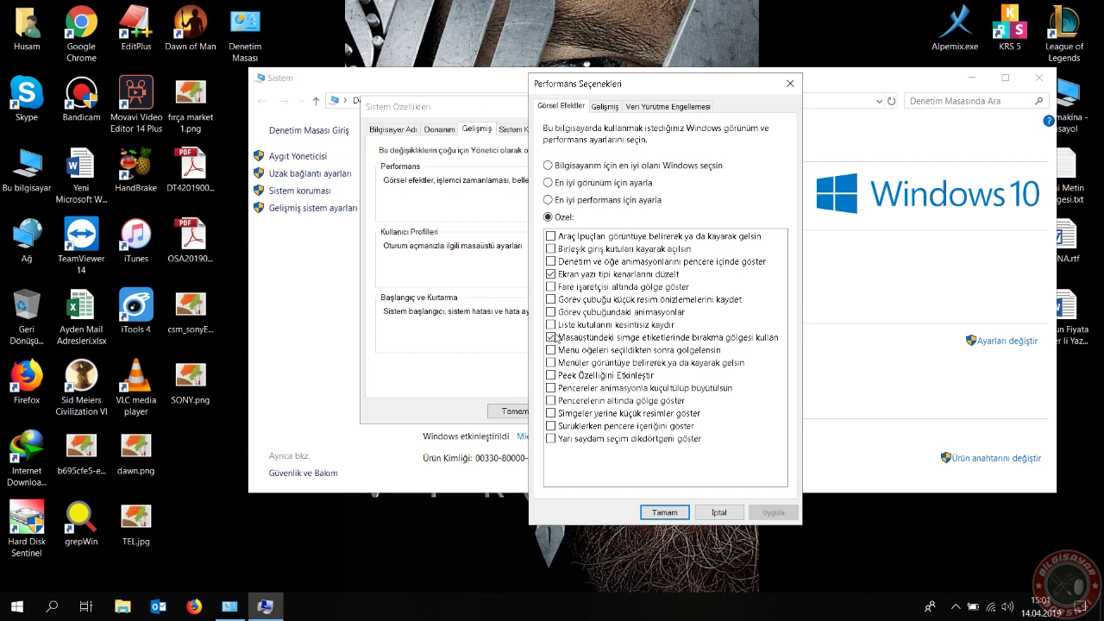
Set the visual effects to "Bilgisayarım için en iyi olanı Windows seçsin", apply, and close the open system windows
{"action": "left_click", "coordinate": [548, 199]}
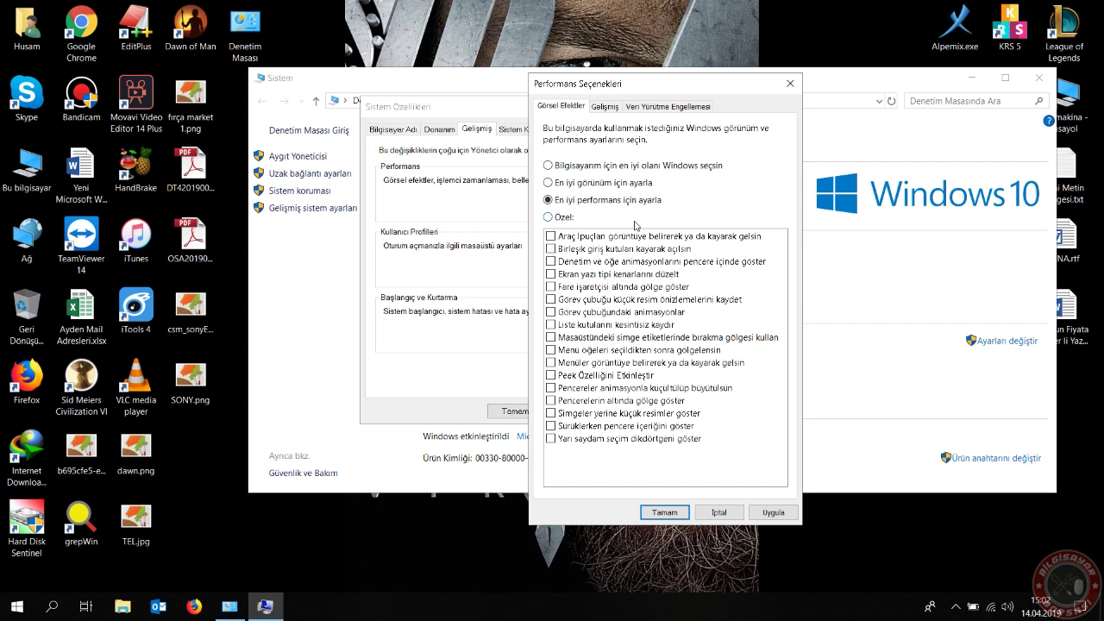
{"action": "left_click", "coordinate": [547, 165]}
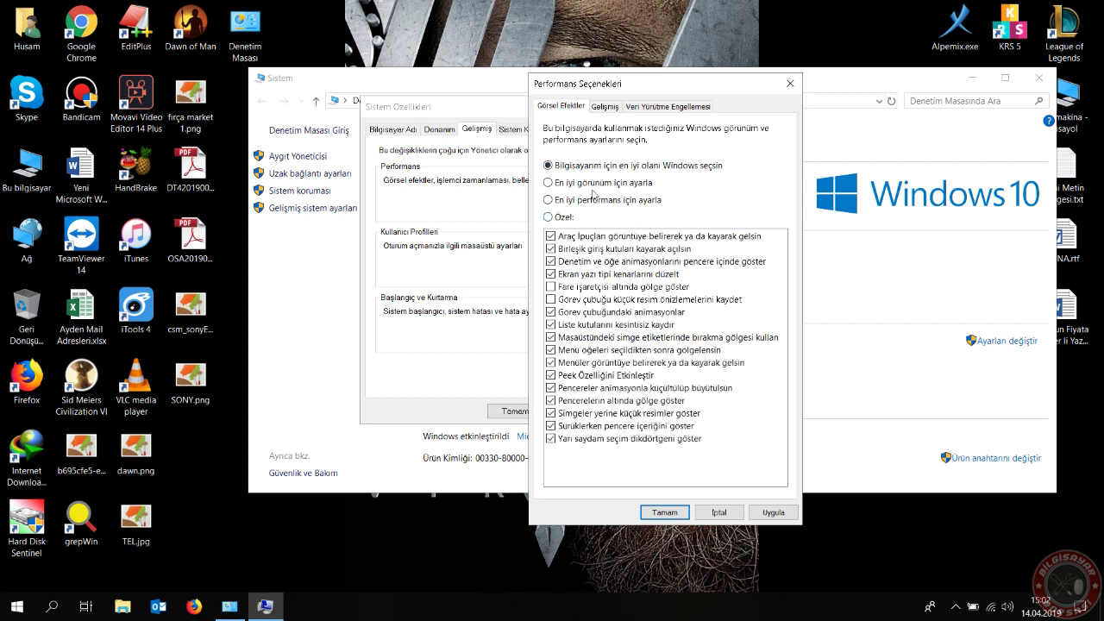
{"action": "left_click", "coordinate": [772, 512]}
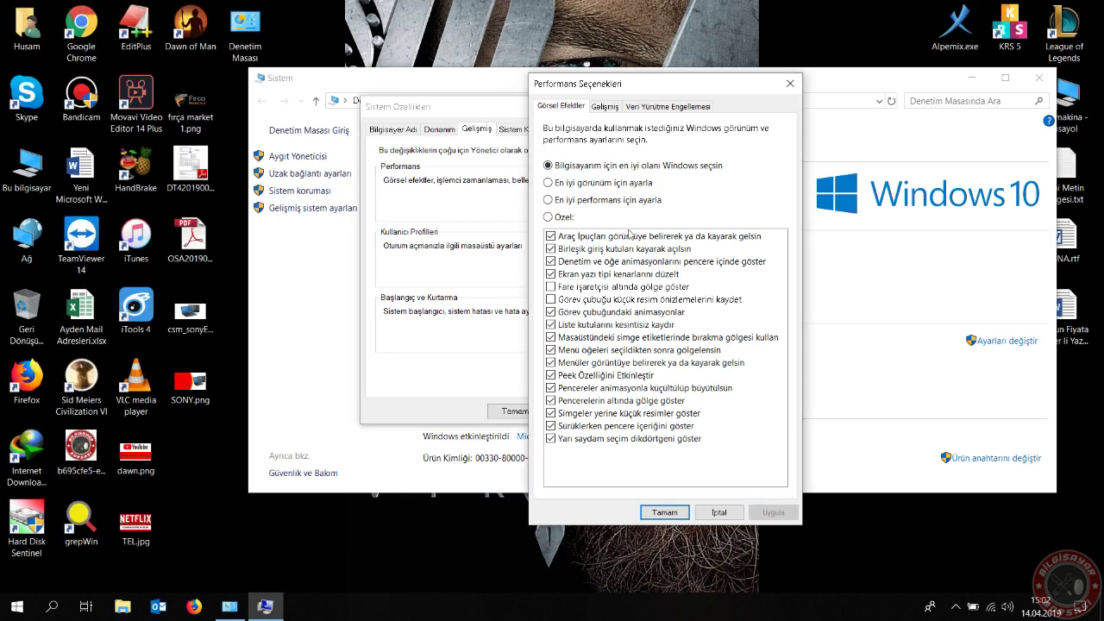
{"action": "left_click", "coordinate": [666, 513]}
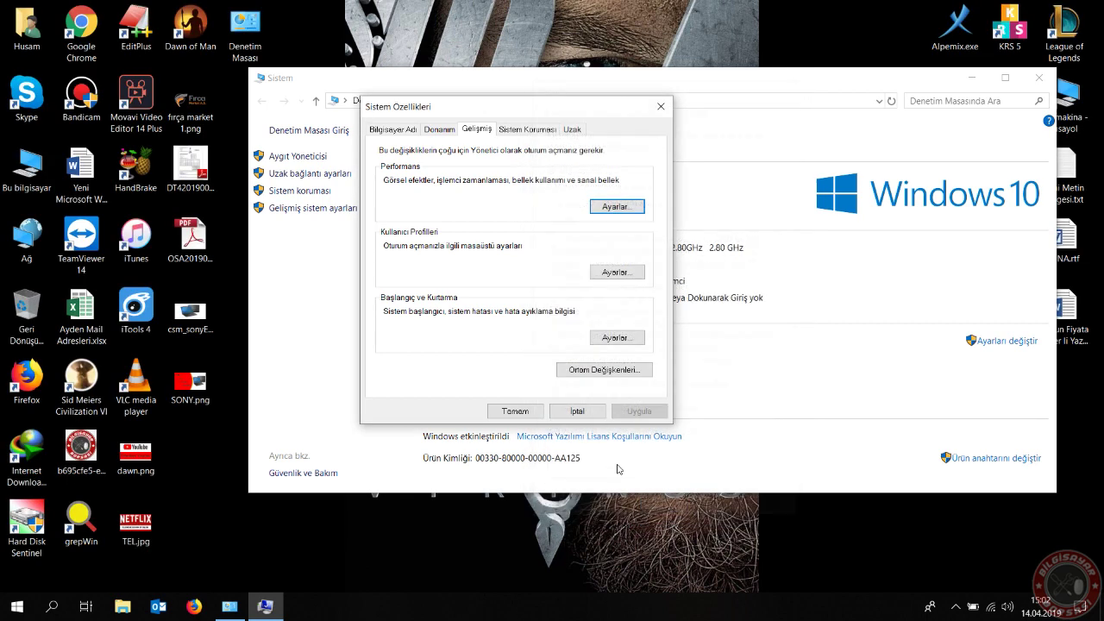
{"action": "left_click", "coordinate": [515, 411]}
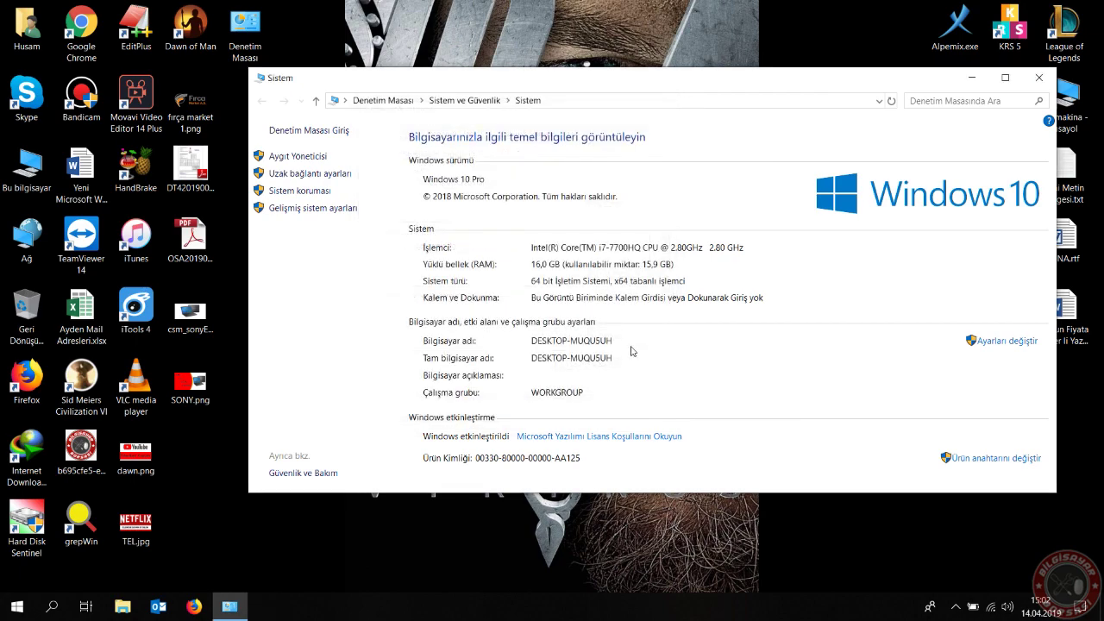
{"action": "left_click_drag", "start_coordinate": [552, 93], "coordinate": [444, 88]}
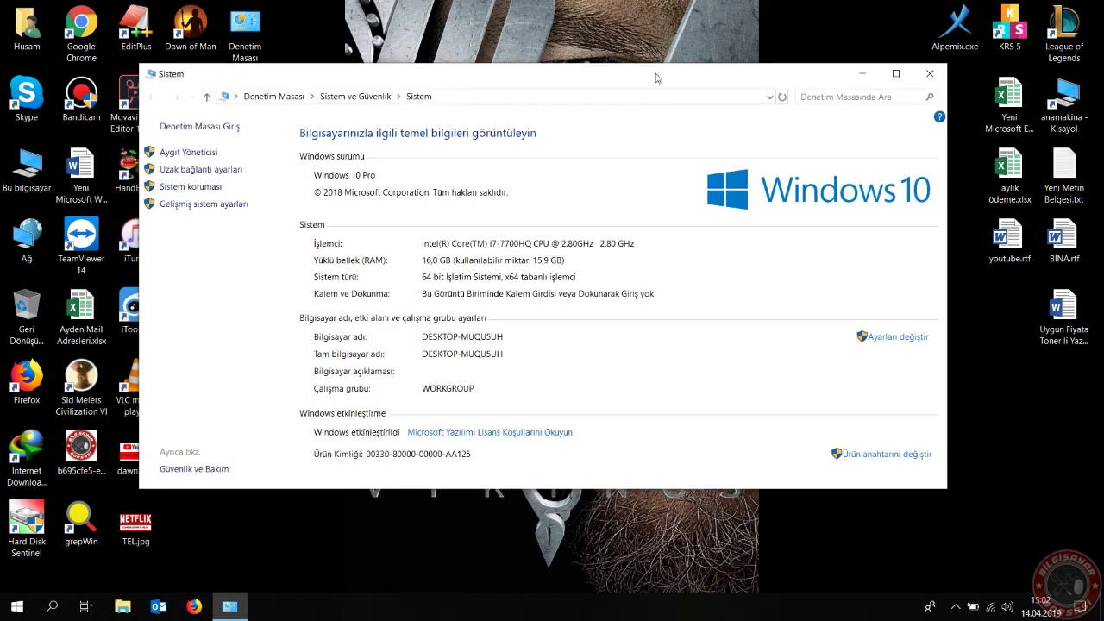
{"action": "left_click", "coordinate": [929, 77]}
Search Windows Settings for "performa", view "Windows'un görünümünü ve performansını ayarla", and close the resulting dialog
{"action": "left_click", "coordinate": [18, 606]}
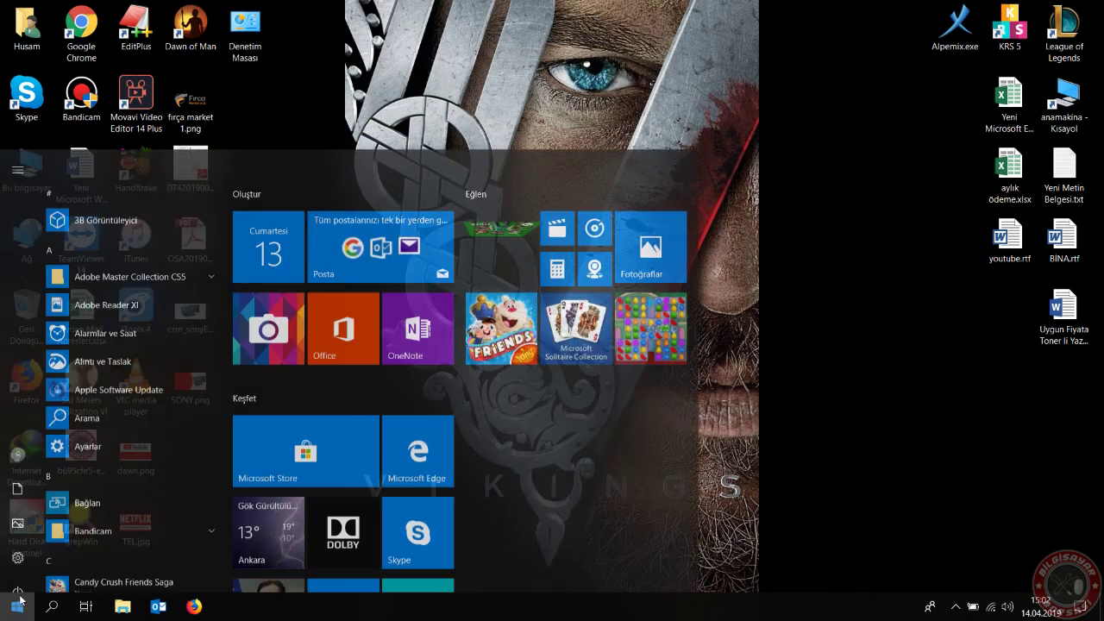
{"action": "left_click", "coordinate": [17, 540]}
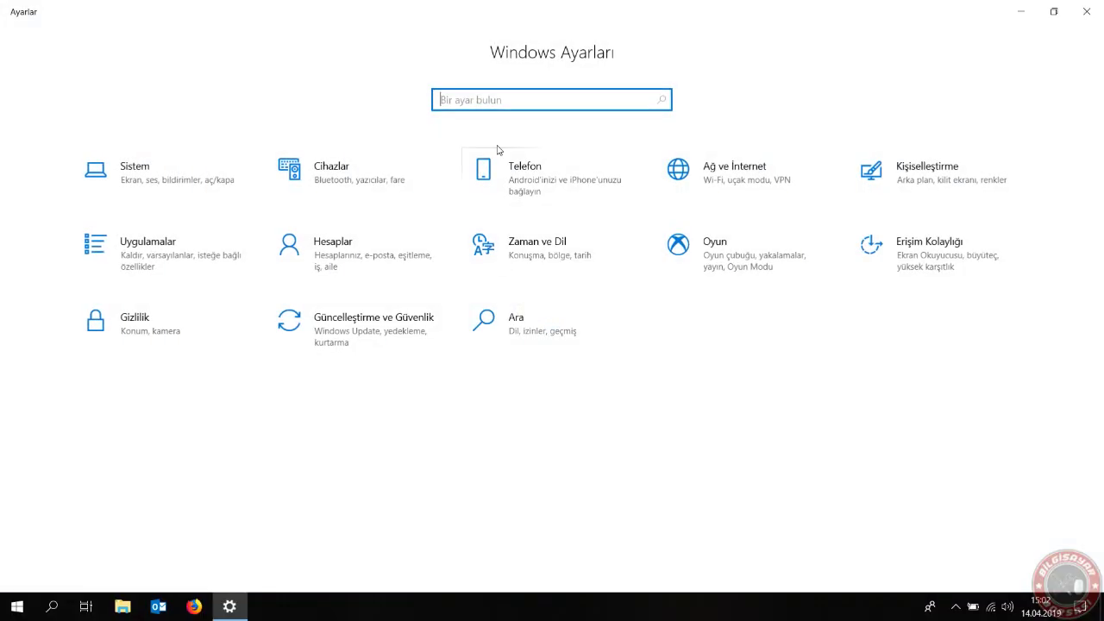
{"action": "type", "text": "performa"}
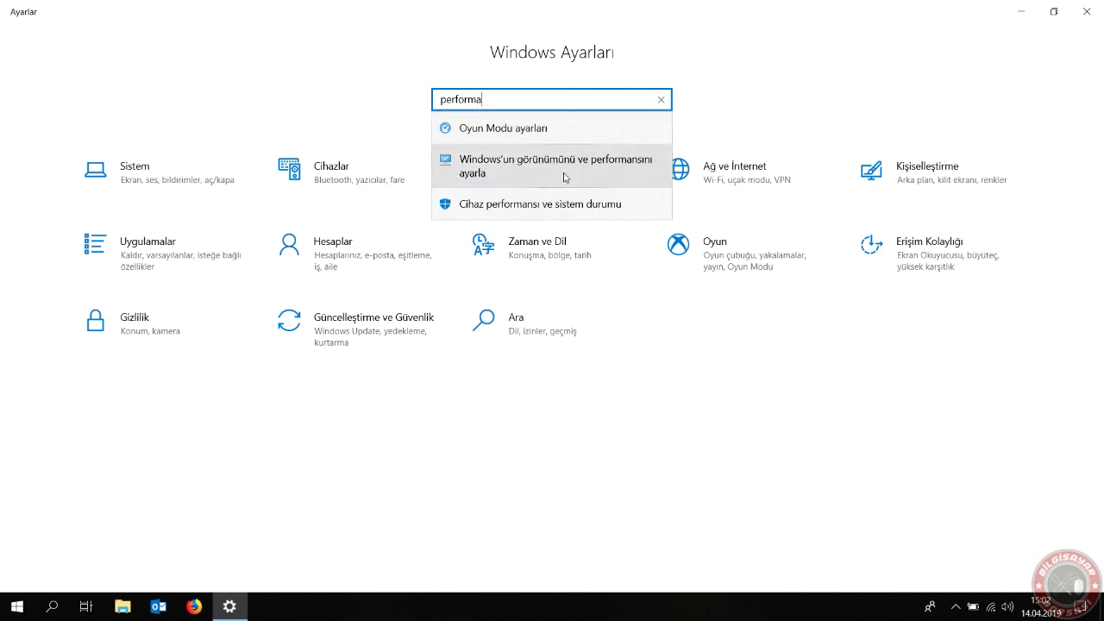
{"action": "left_click", "coordinate": [523, 180]}
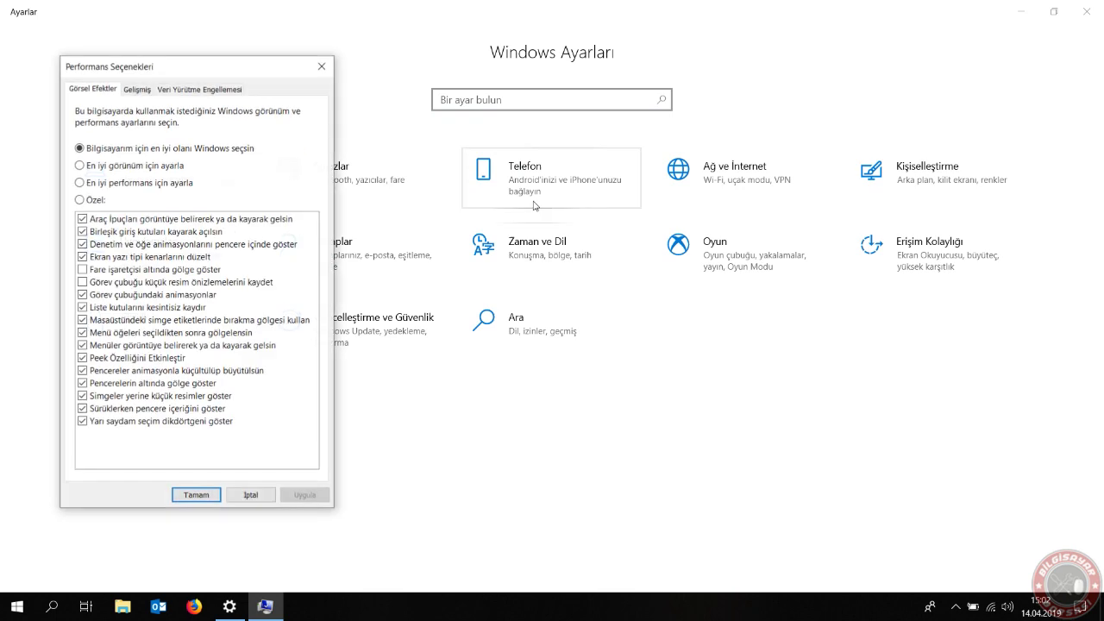
{"action": "left_click", "coordinate": [321, 67]}
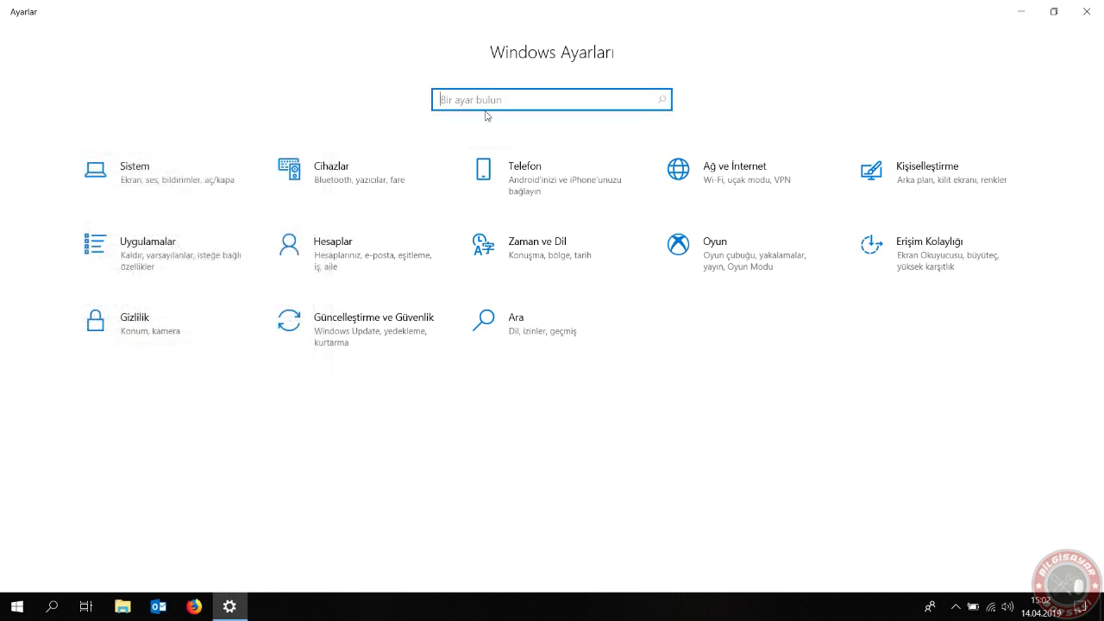
Search Settings for "perfor", open "Oyun Modu ayarları", and review the Oyun çubuğu page
{"action": "type", "text": "perfor"}
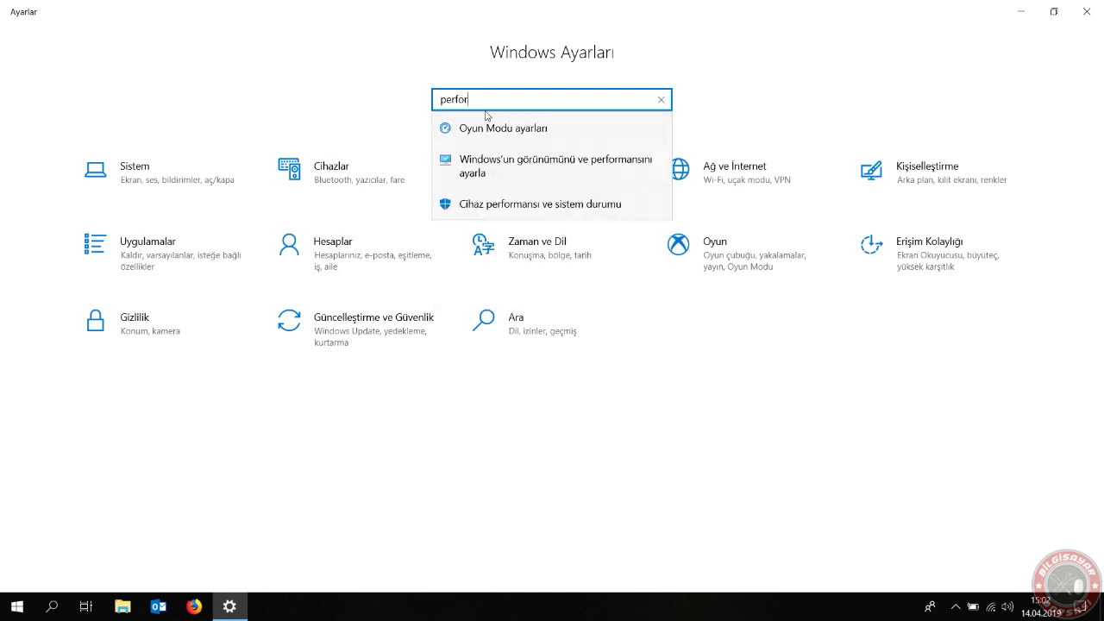
{"action": "left_click", "coordinate": [507, 129]}
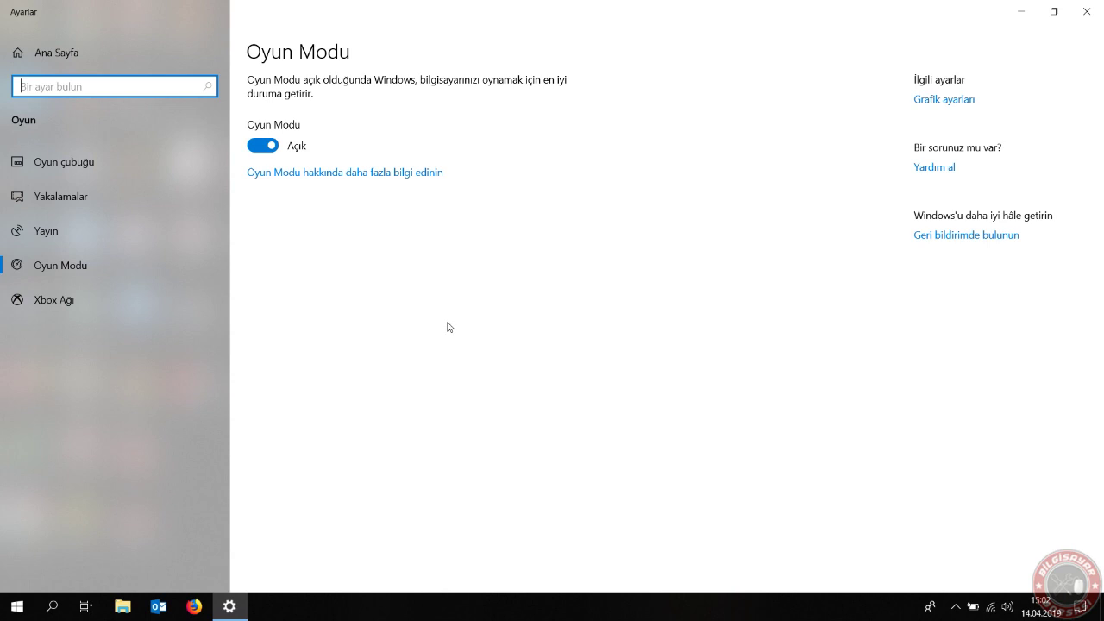
{"action": "left_click", "coordinate": [109, 164]}
{"action": "scroll", "coordinate": [569, 328], "scroll_direction": "down", "scroll_amount": 5}
{"action": "scroll", "coordinate": [580, 355], "scroll_direction": "up", "scroll_amount": 5}
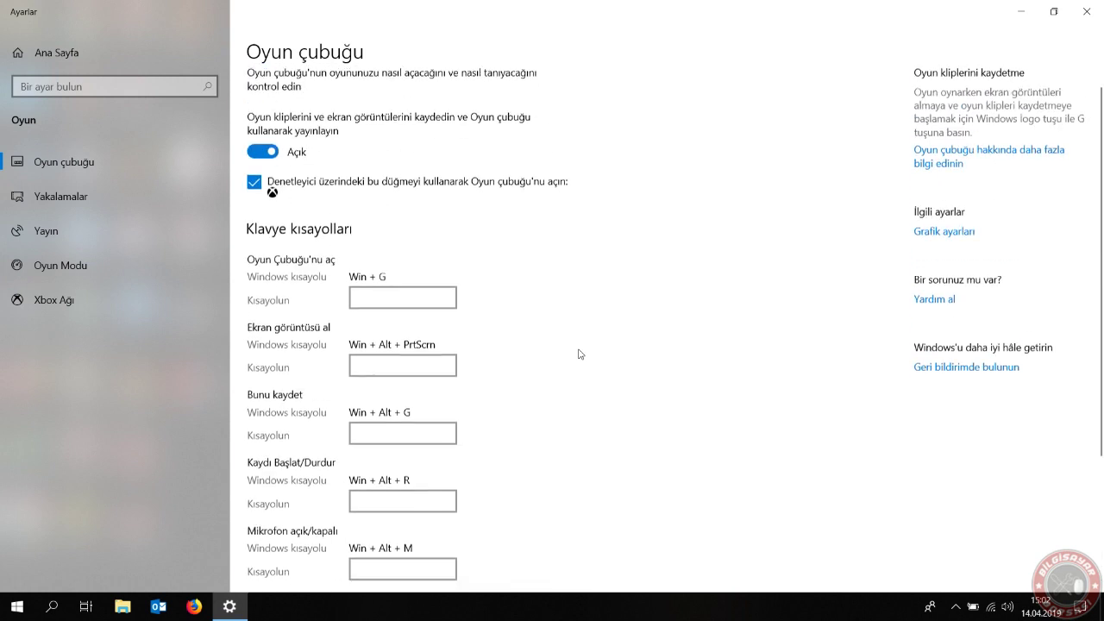
Show the game bar overlay, close its settings window, and dismiss the overlay
{"action": "key", "text": "super"}
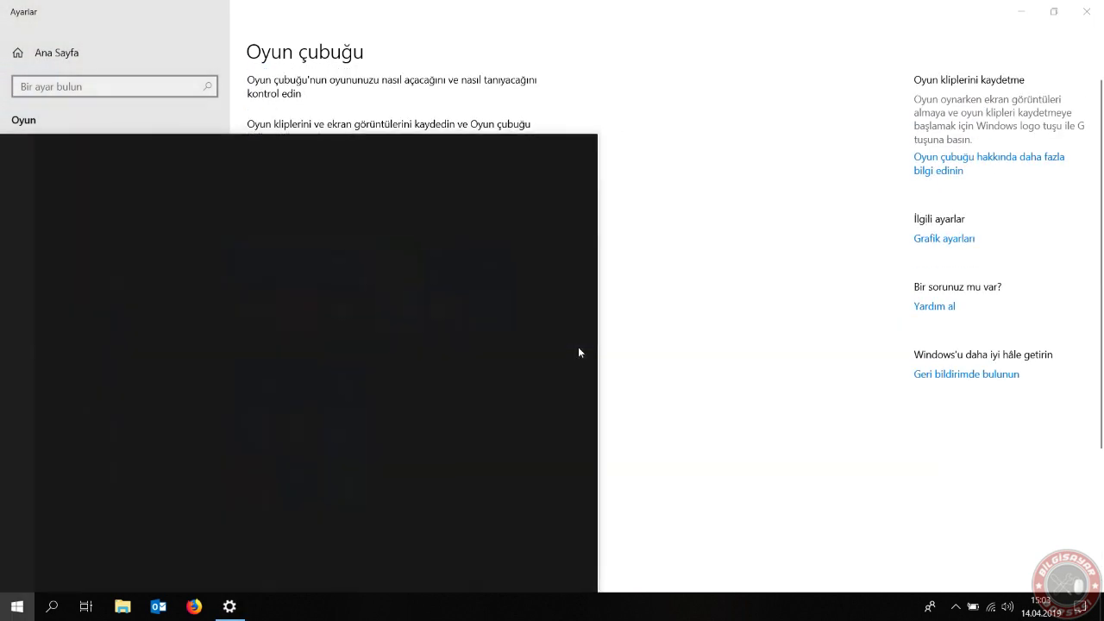
{"action": "key", "text": "super"}
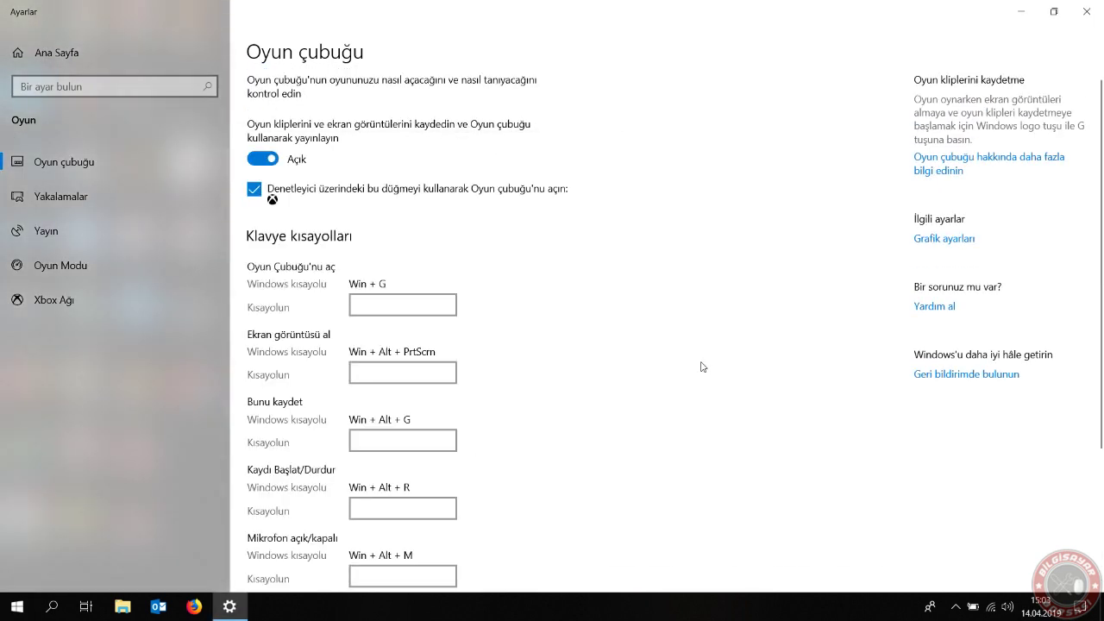
{"action": "key", "text": "super+g"}
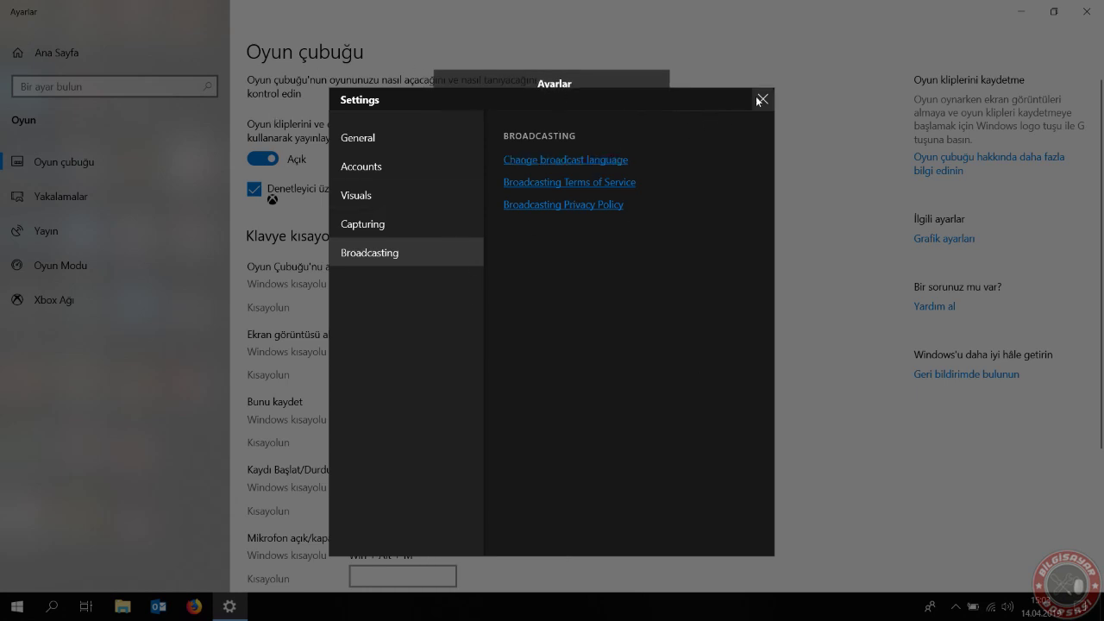
{"action": "left_click", "coordinate": [760, 99]}
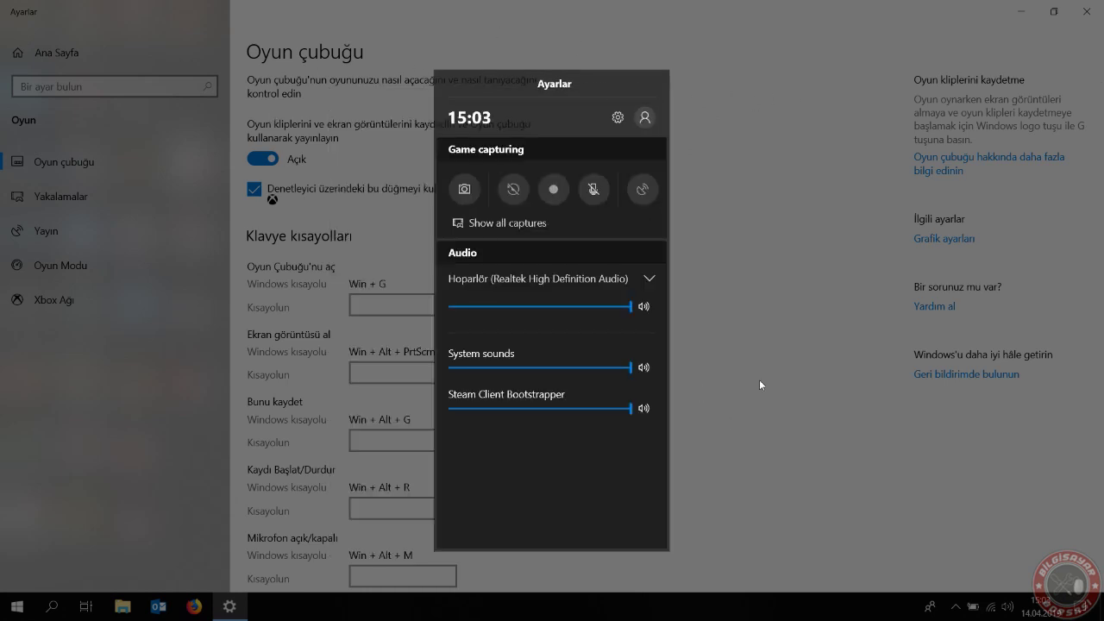
{"action": "left_click", "coordinate": [748, 281]}
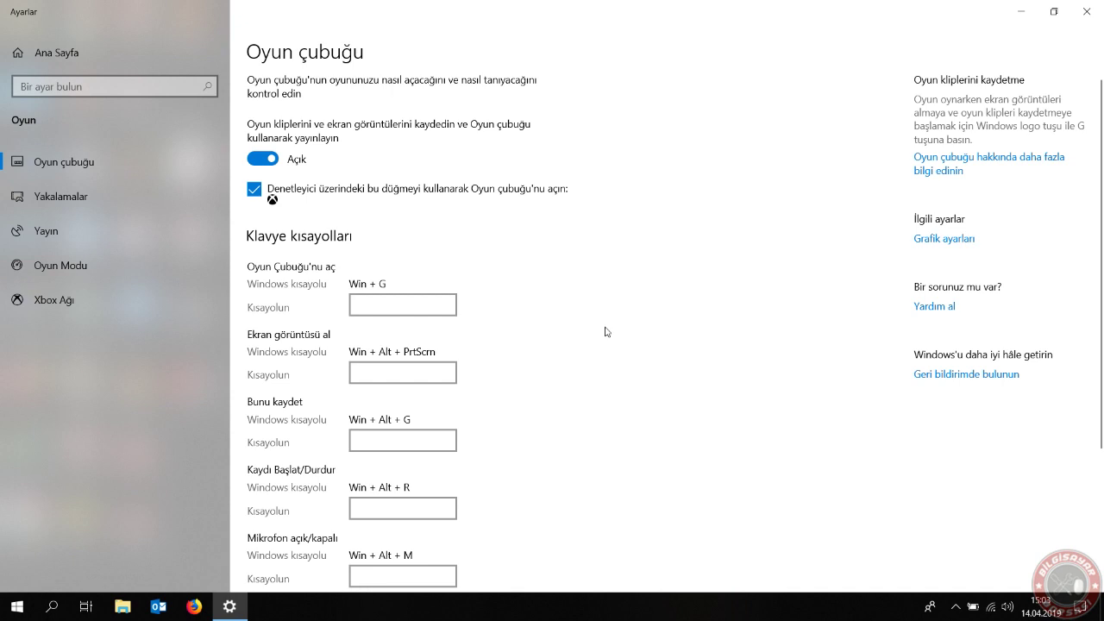
Look over the Oyun çubuğu keyboard shortcuts once more and close Windows Settings
{"action": "scroll", "coordinate": [525, 402], "scroll_direction": "down", "scroll_amount": 3}
{"action": "scroll", "coordinate": [546, 400], "scroll_direction": "up", "scroll_amount": 3}
{"action": "left_click", "coordinate": [1087, 11]}
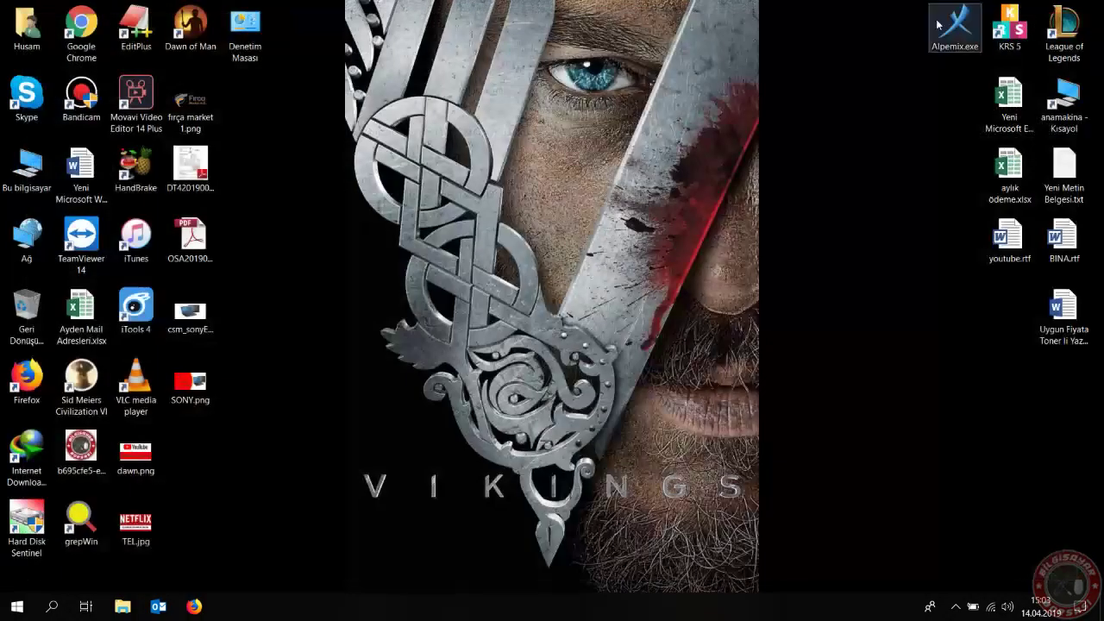